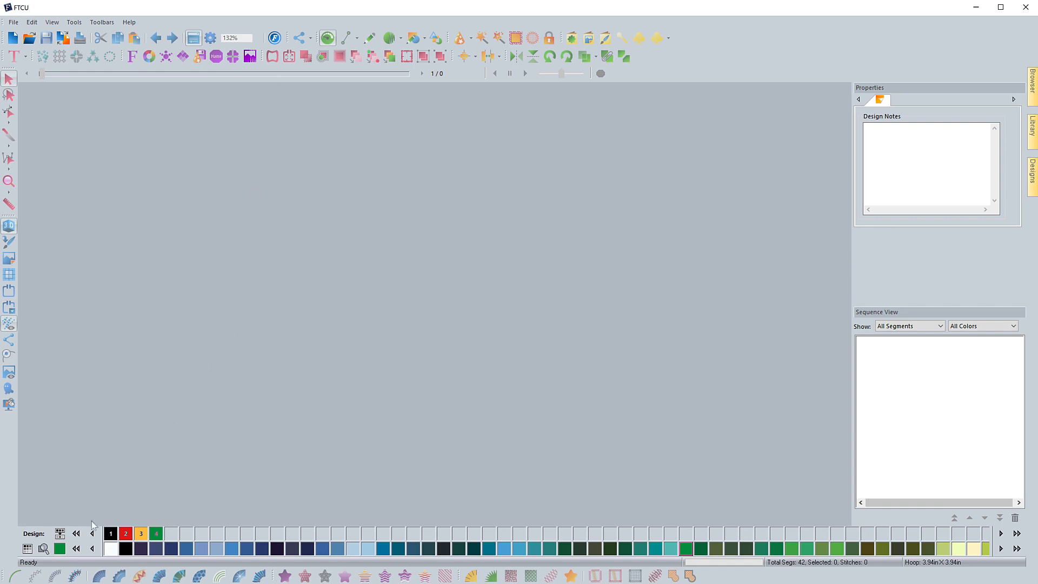
# Examine the list of available thread palettes and browse through the full range of My Color Wheel thread colors
pyautogui.click(28, 550)
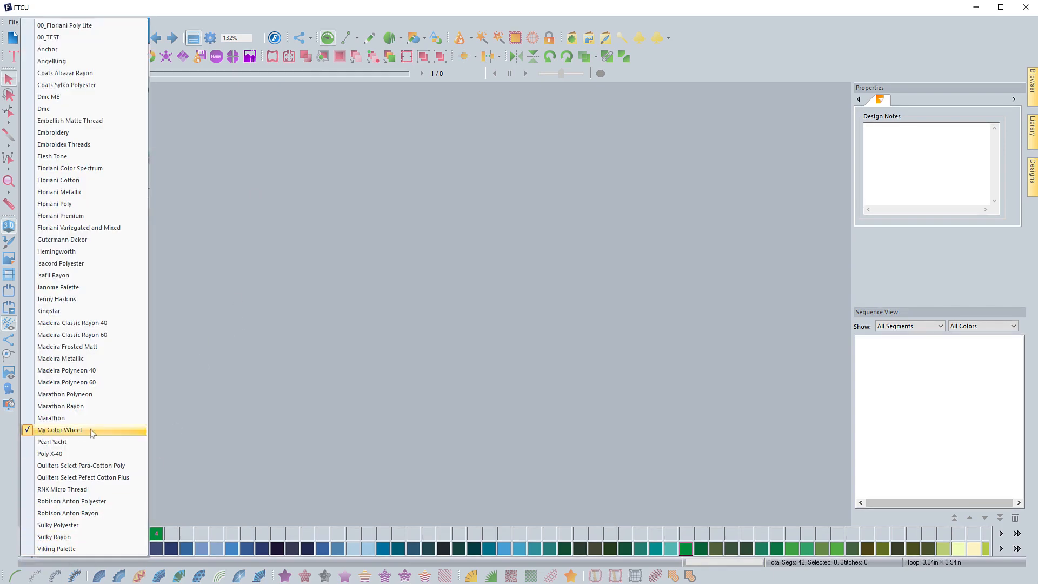
pyautogui.click(179, 436)
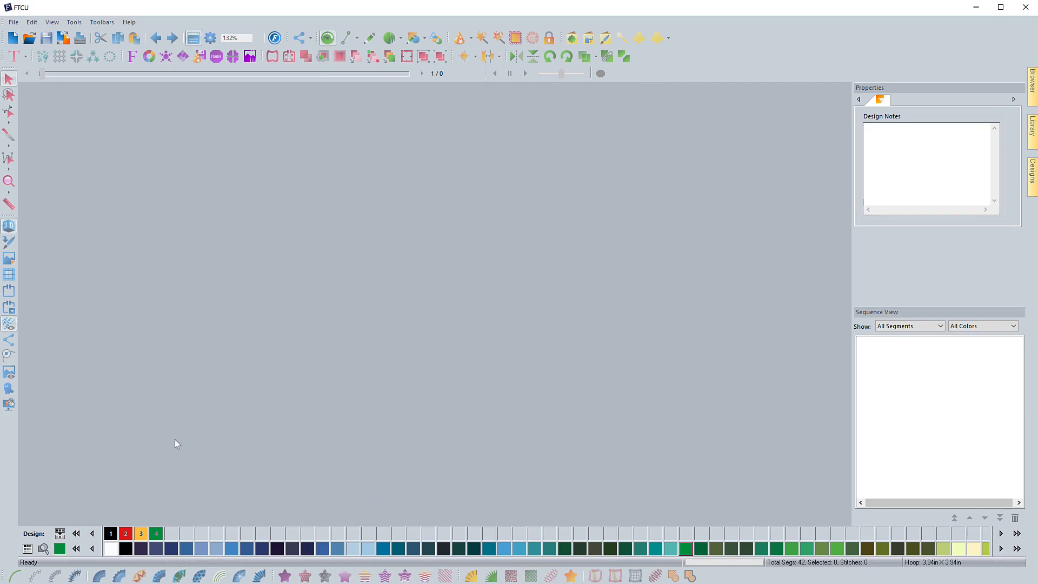
pyautogui.click(1016, 548)
pyautogui.click(1016, 549)
pyautogui.click(1016, 548)
pyautogui.click(1016, 548)
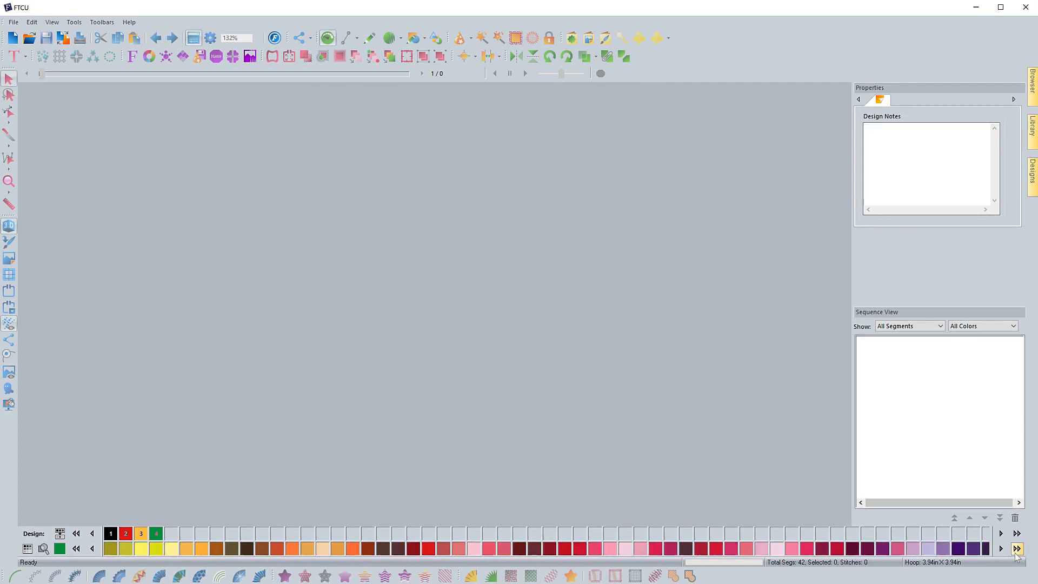
pyautogui.click(1017, 549)
pyautogui.click(1016, 549)
pyautogui.click(1016, 549)
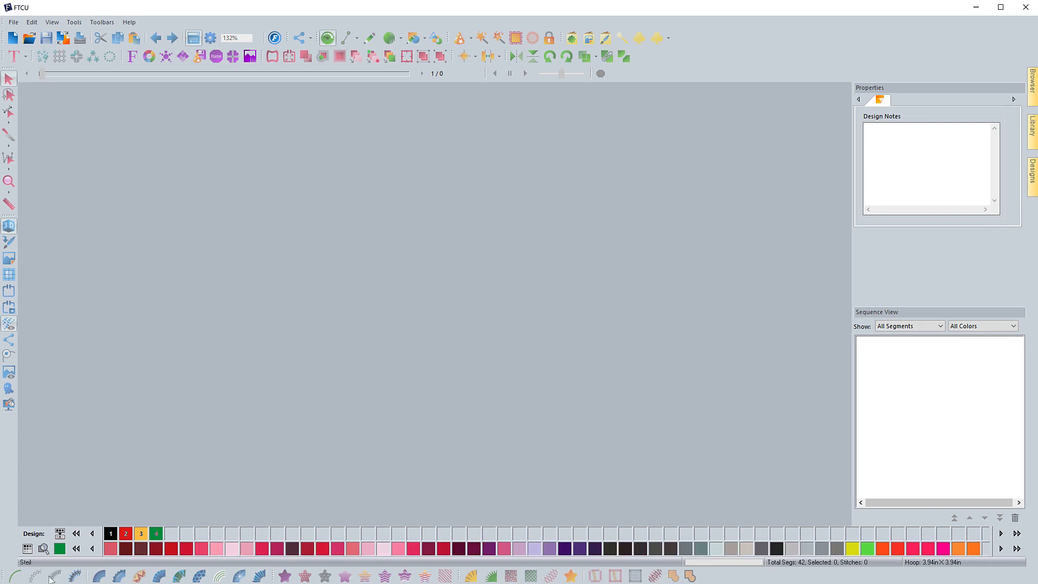
pyautogui.click(76, 549)
pyautogui.click(75, 548)
pyautogui.click(75, 548)
pyautogui.click(75, 549)
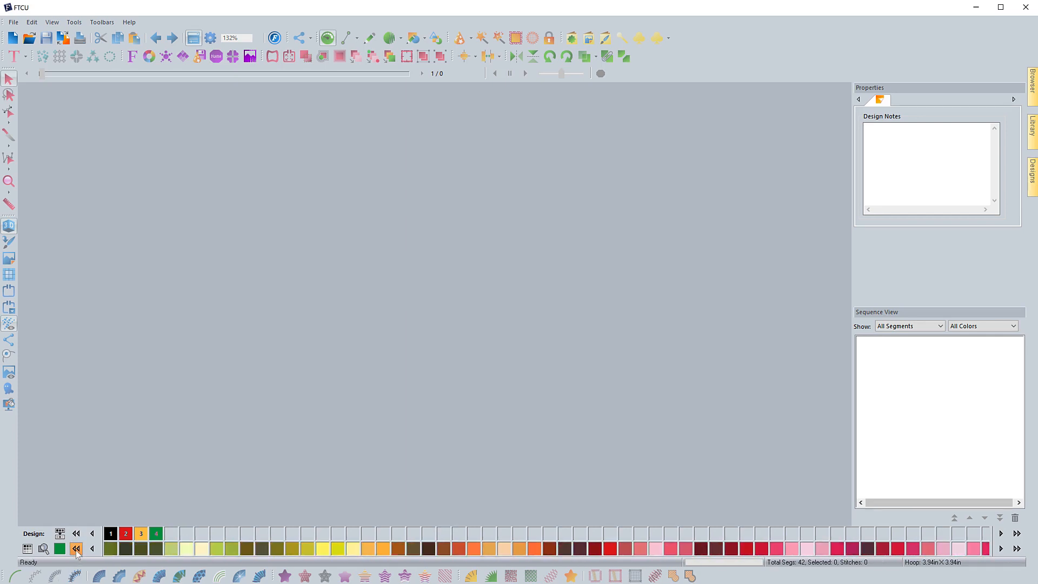
pyautogui.click(76, 549)
pyautogui.click(75, 549)
pyautogui.click(76, 549)
pyautogui.click(76, 549)
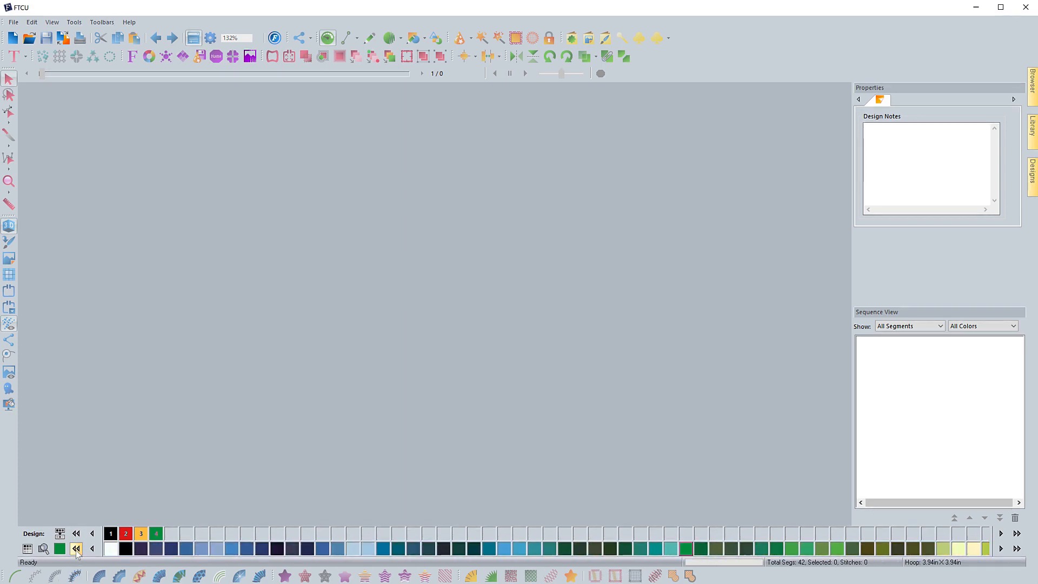
pyautogui.click(1017, 549)
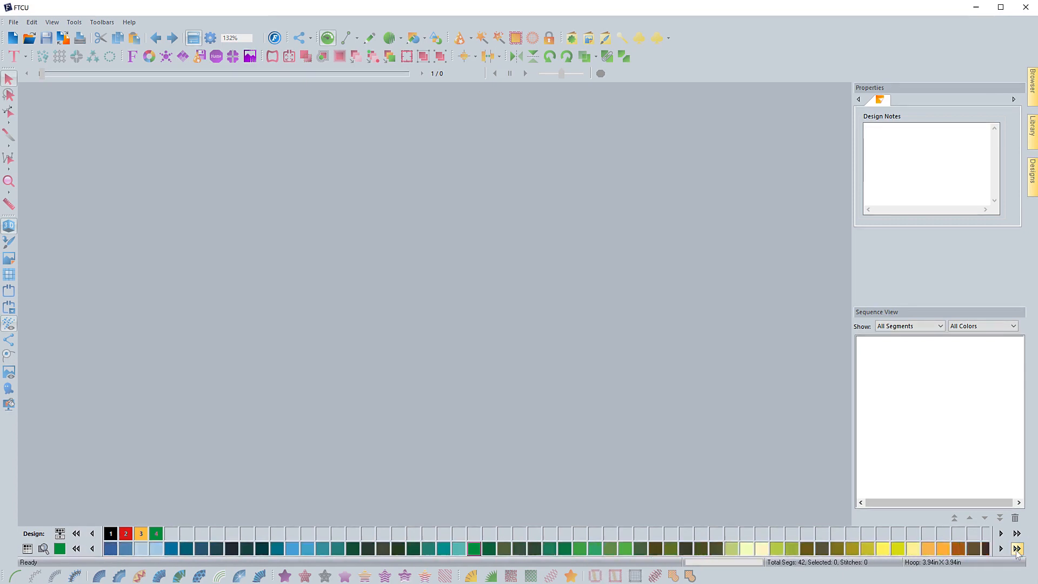
pyautogui.click(1016, 549)
pyautogui.click(1017, 549)
pyautogui.click(1016, 549)
pyautogui.click(1016, 548)
pyautogui.click(1016, 549)
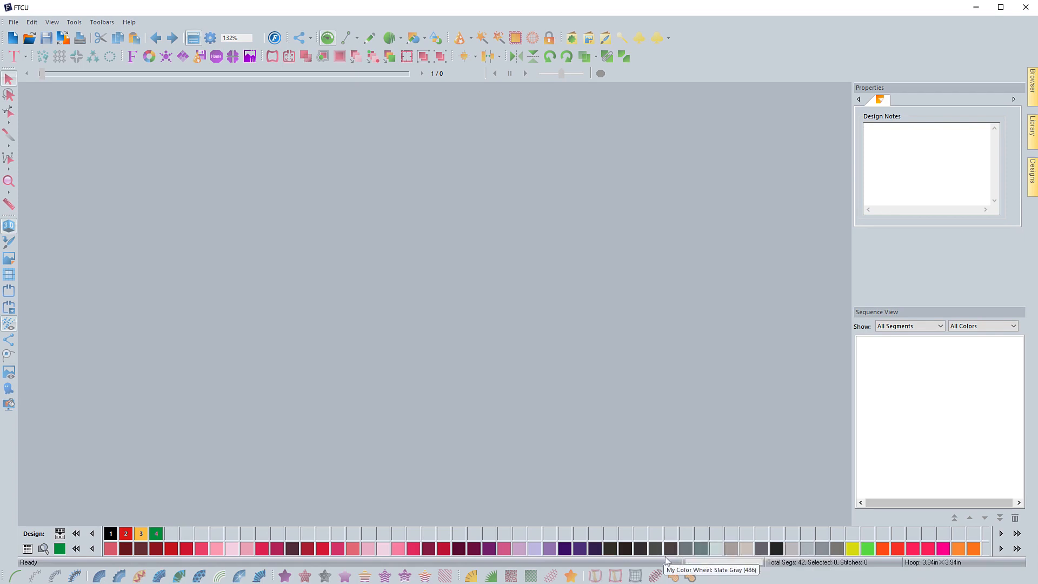
pyautogui.click(77, 548)
pyautogui.click(79, 552)
pyautogui.click(79, 552)
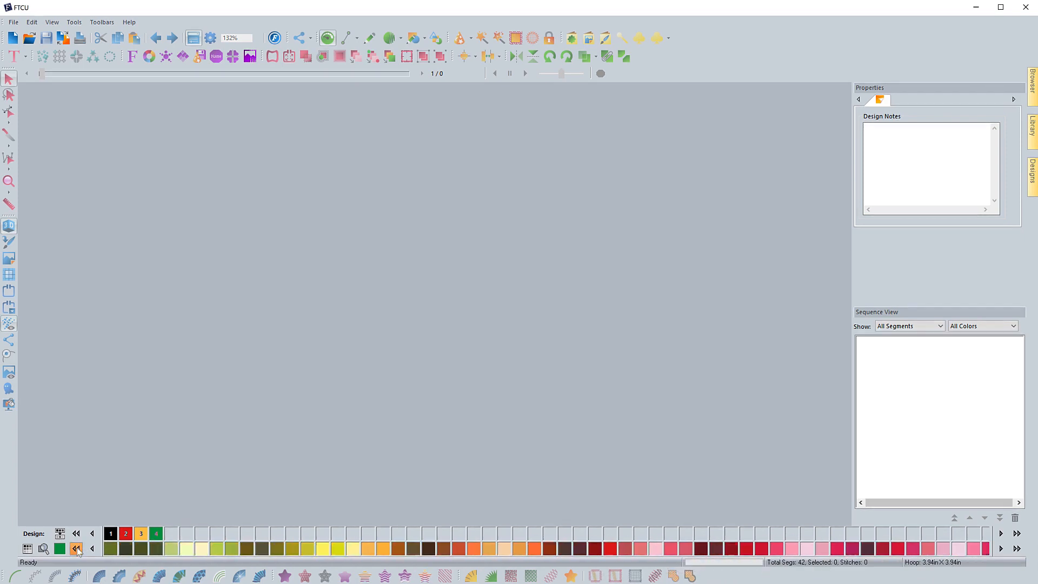
pyautogui.click(78, 552)
pyautogui.click(79, 551)
pyautogui.click(79, 551)
pyautogui.click(79, 551)
pyautogui.click(79, 552)
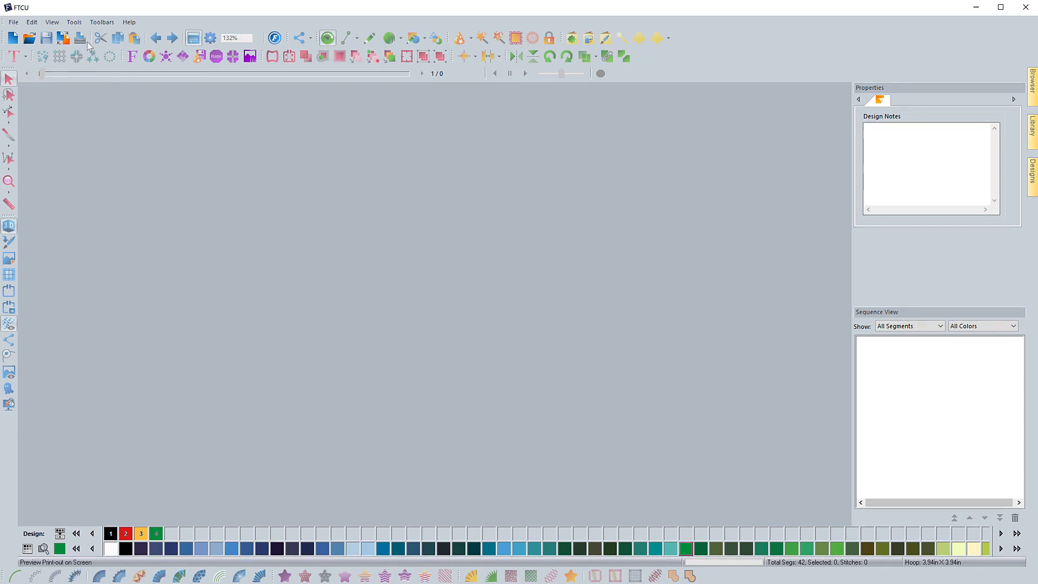
# Create a new blank design and open the Thread Chart Creator
pyautogui.click(75, 22)
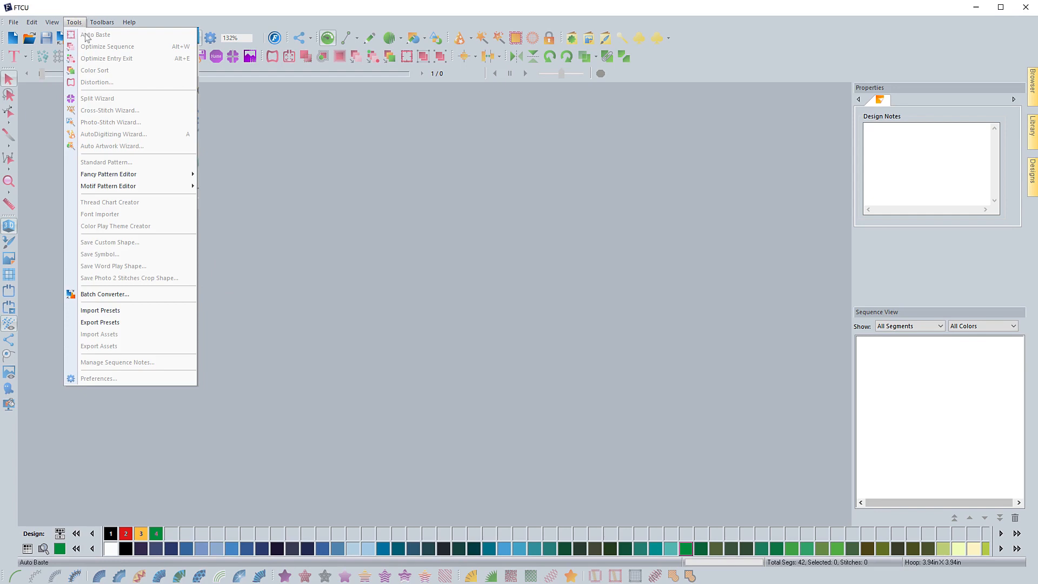
pyautogui.click(286, 167)
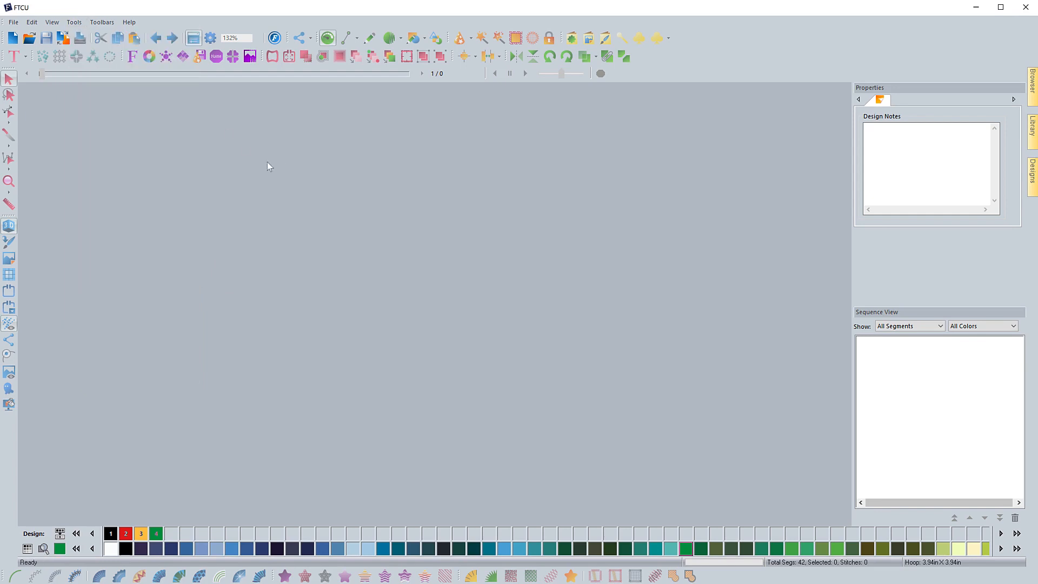
pyautogui.click(12, 39)
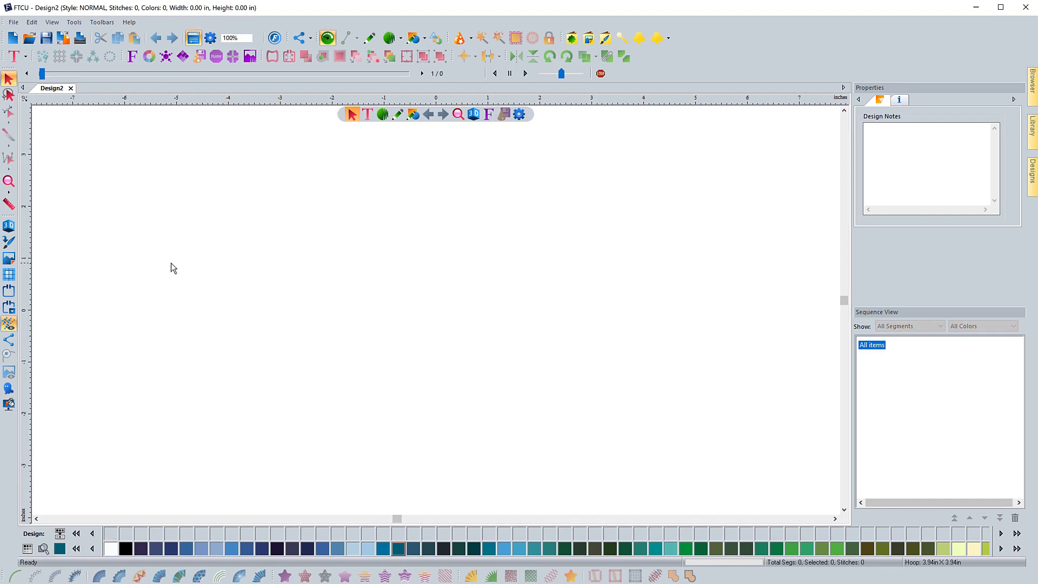
pyautogui.click(76, 22)
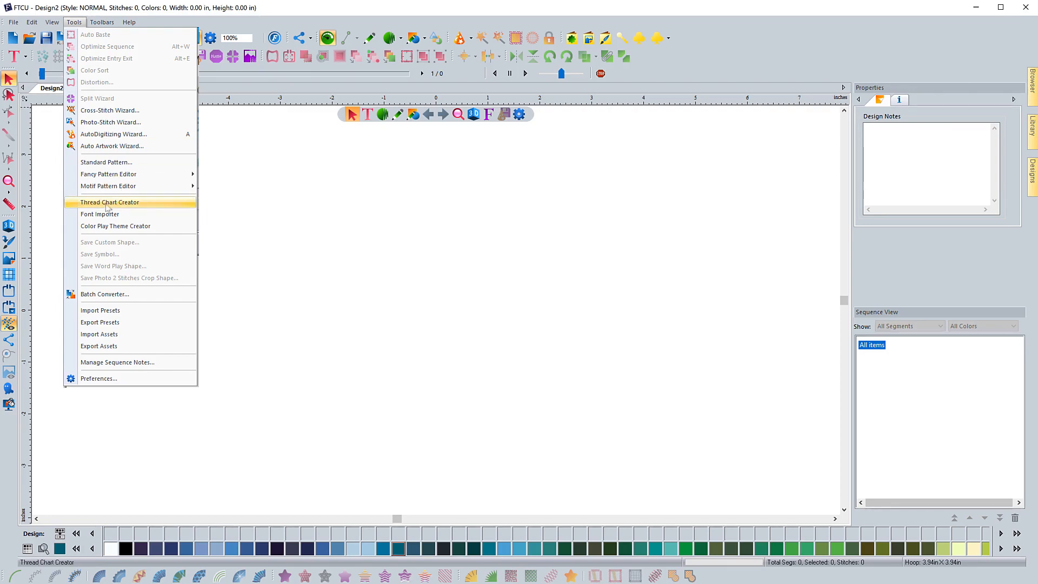
pyautogui.click(89, 204)
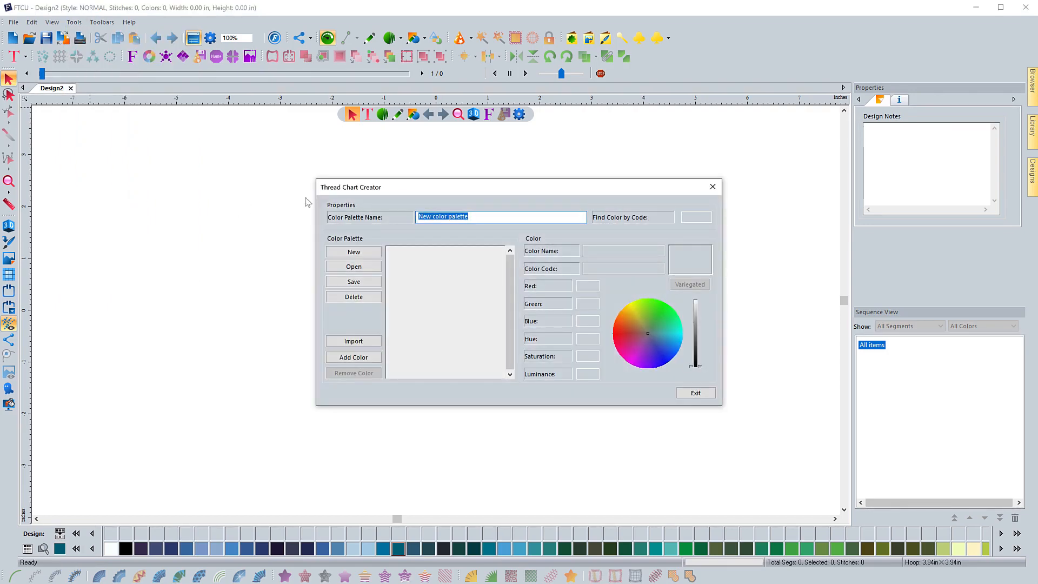
# Start a new color palette and name it "My Test Color Chart"
pyautogui.click(348, 257)
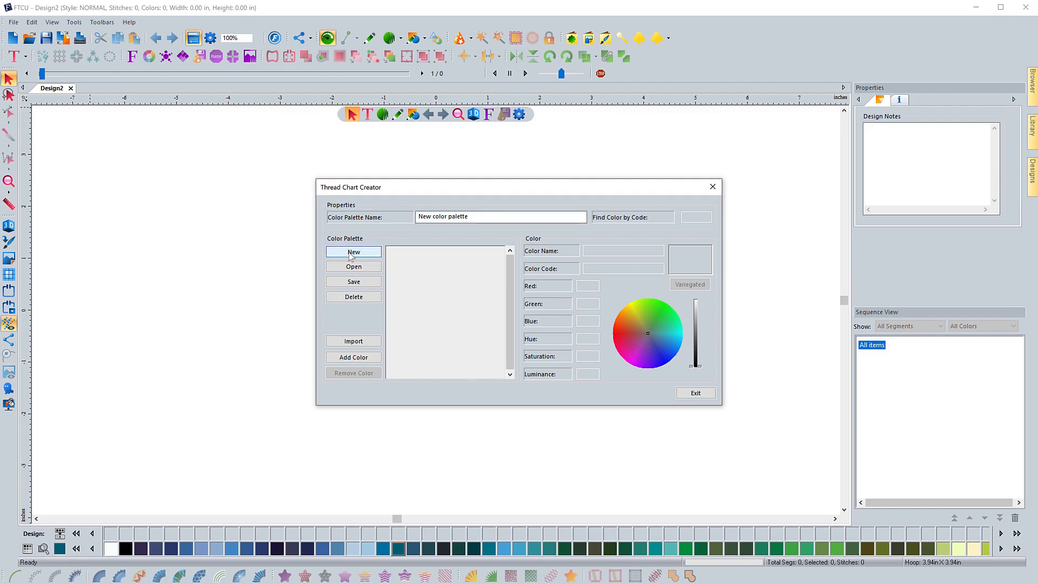
pyautogui.moveTo(469, 216); pyautogui.dragTo(404, 216)
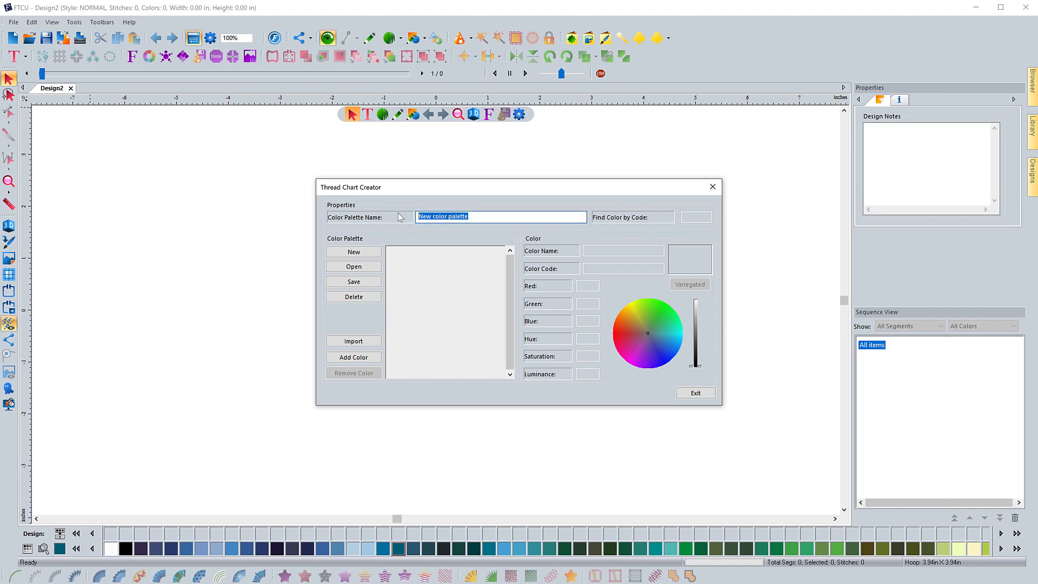
pyautogui.write('My Test Color Char')
# Import the color Mars Red (700) from the Floriani Poly palette into the new chart
pyautogui.click(355, 342)
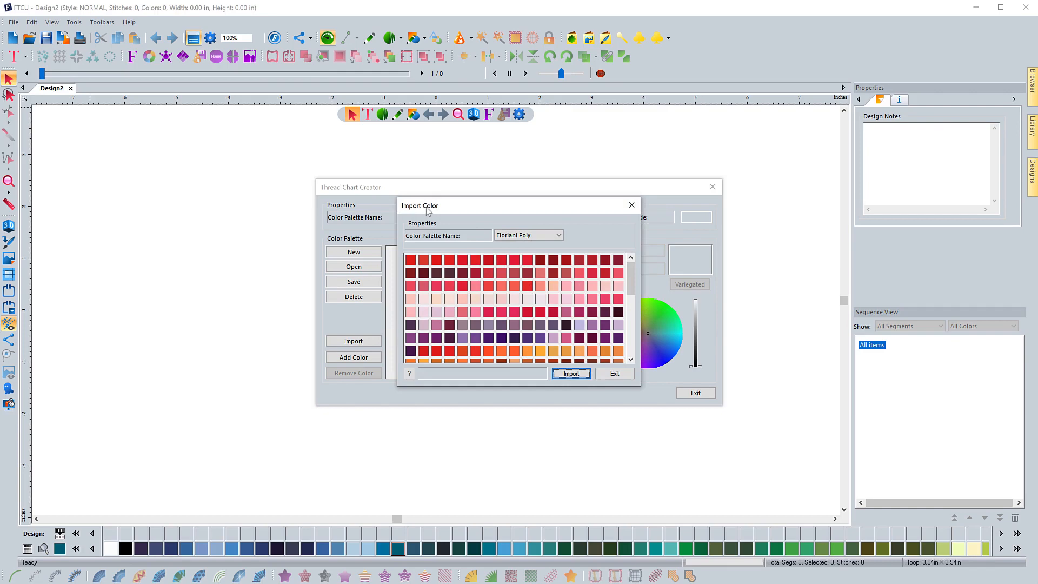
pyautogui.click(560, 238)
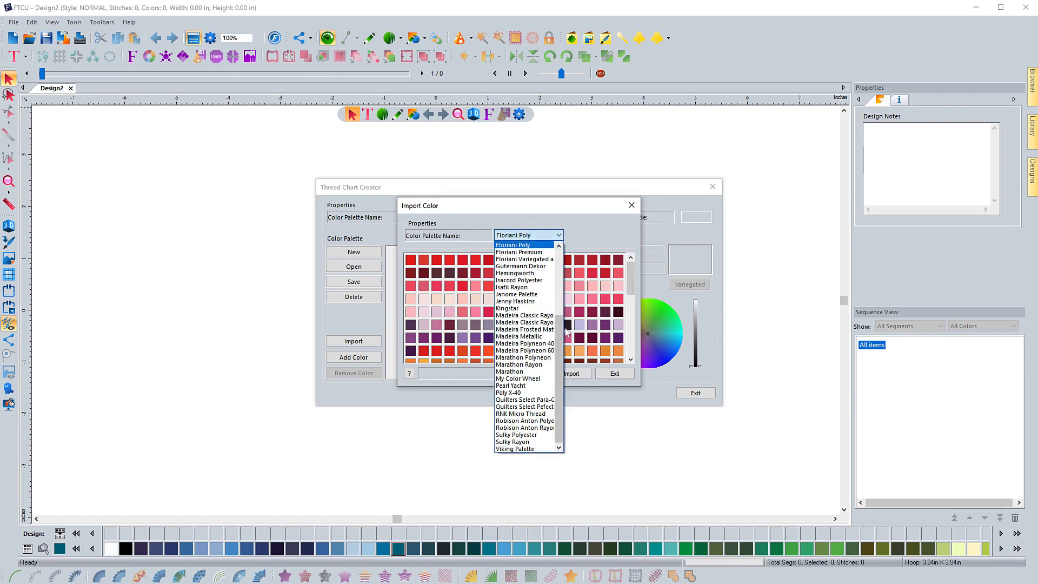
pyautogui.moveTo(563, 334); pyautogui.dragTo(564, 312)
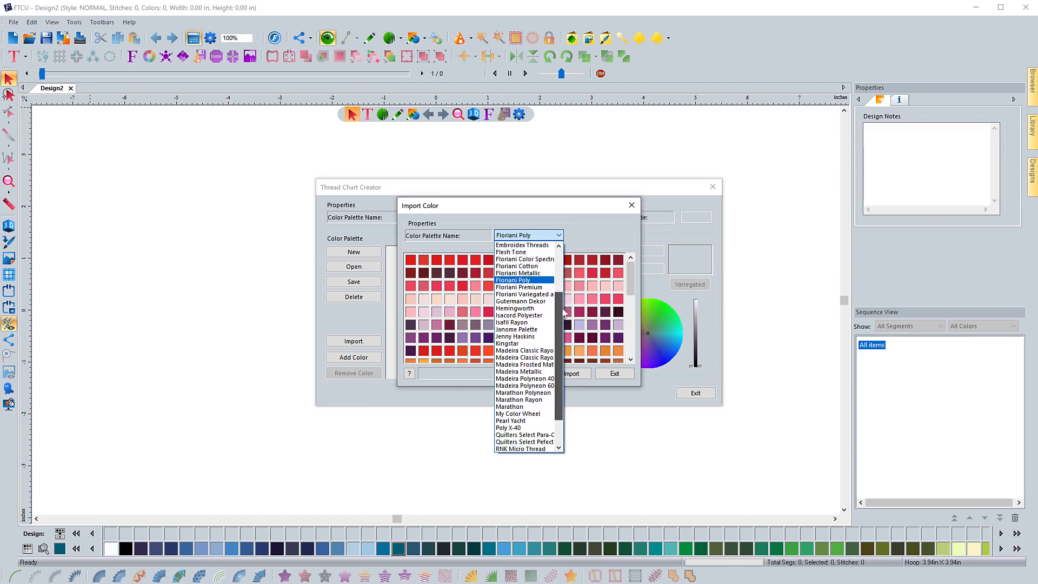
pyautogui.moveTo(564, 312); pyautogui.dragTo(564, 312)
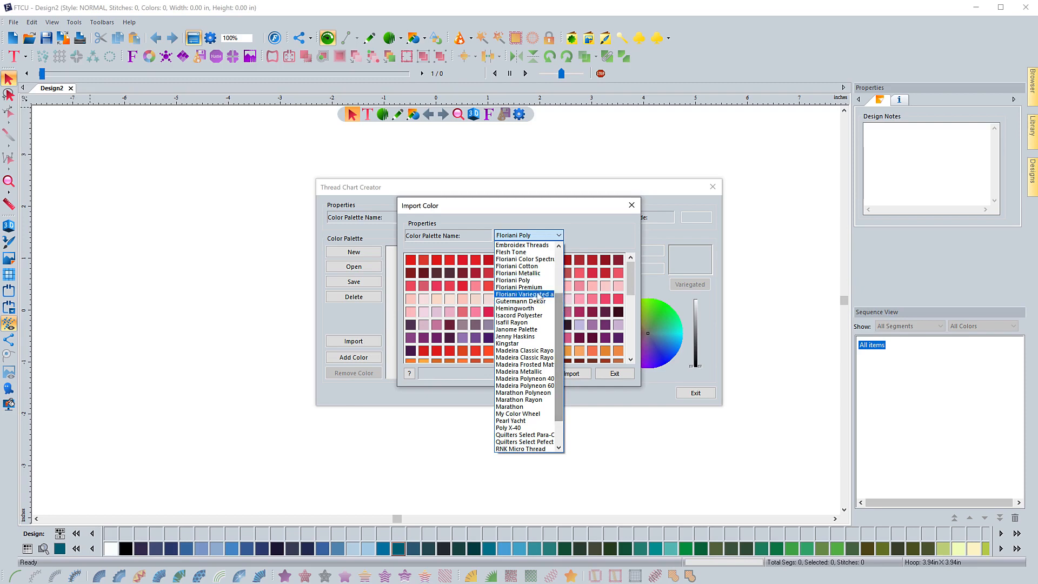
pyautogui.click(506, 281)
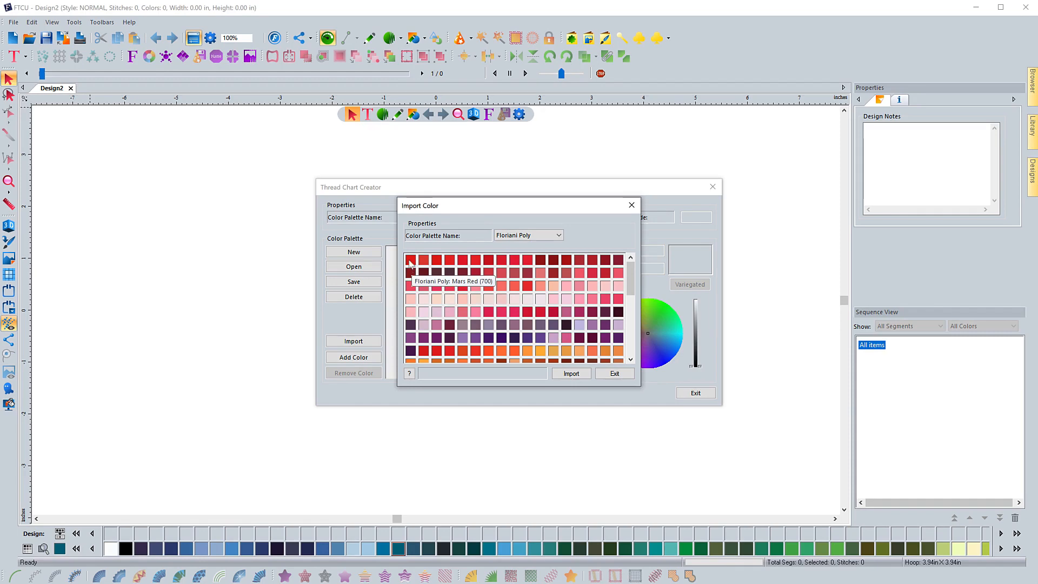
pyautogui.click(410, 262)
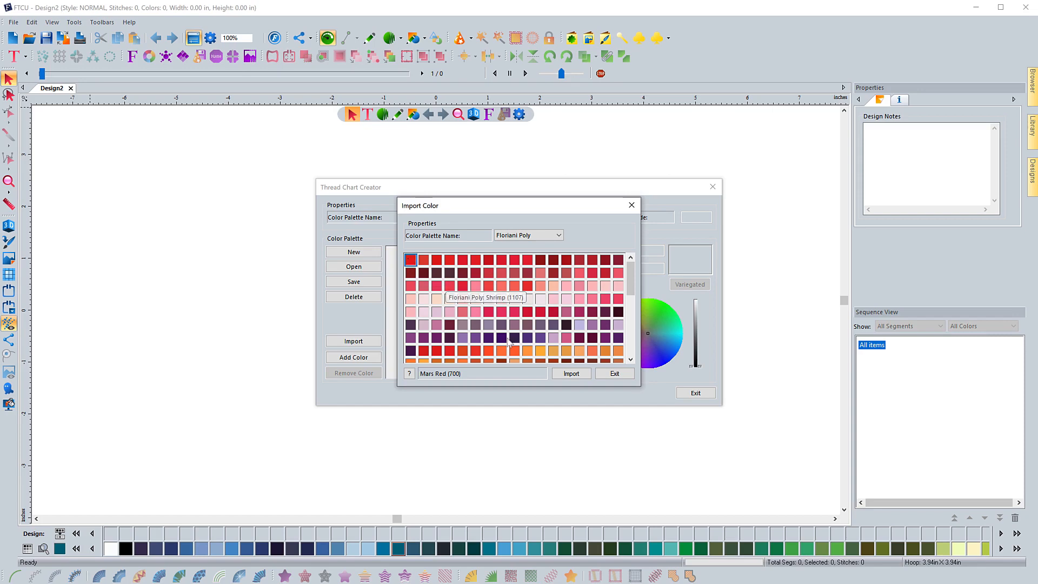
pyautogui.click(571, 373)
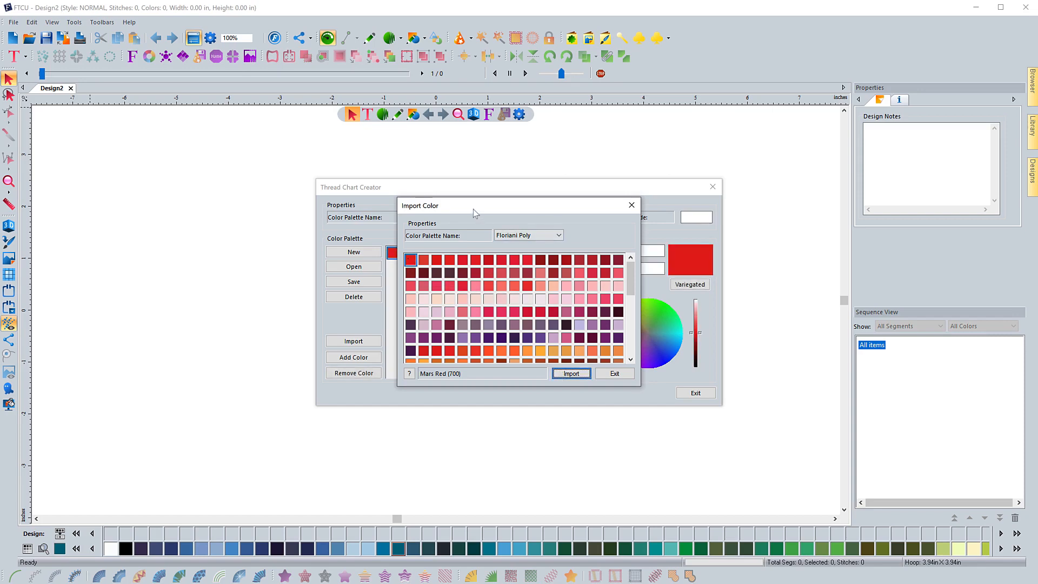
# Move the Import Color dialog clear of the Thread Chart Creator and import Roseleaf (1902) and Deep Violet (665) into the chart
pyautogui.moveTo(472, 209); pyautogui.dragTo(497, 206)
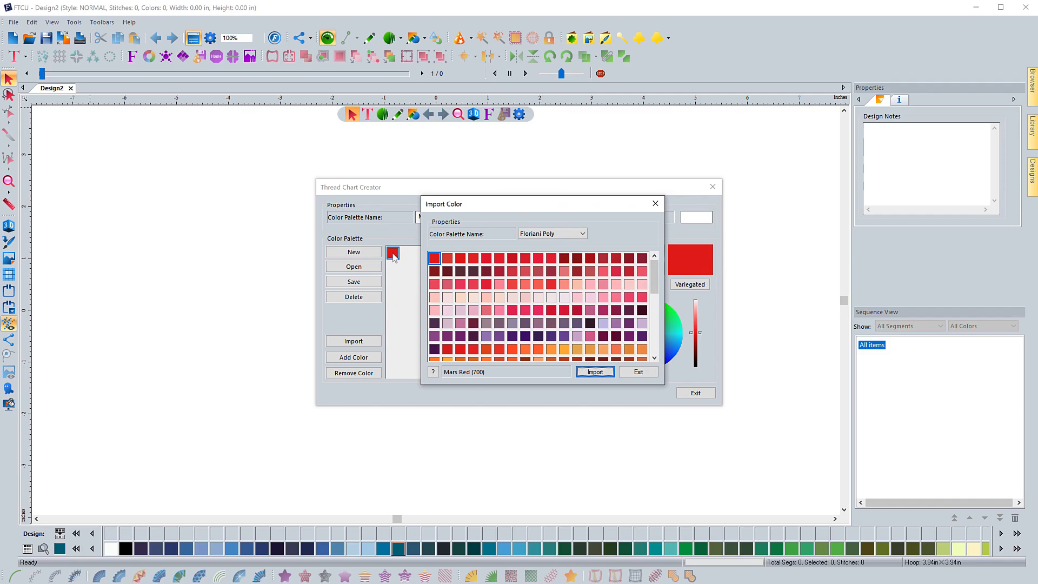
pyautogui.moveTo(464, 204); pyautogui.dragTo(104, 187)
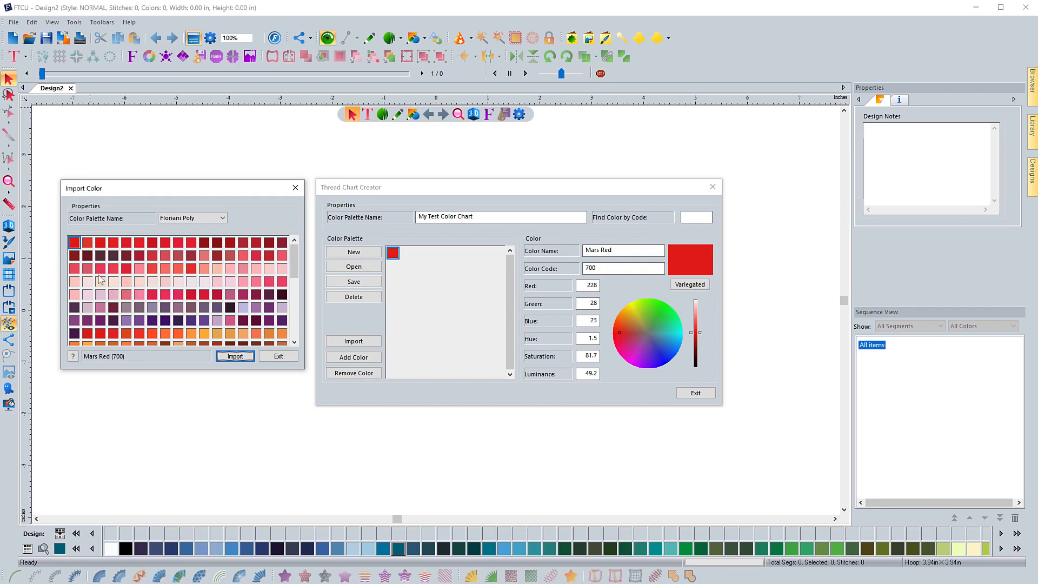
pyautogui.click(126, 294)
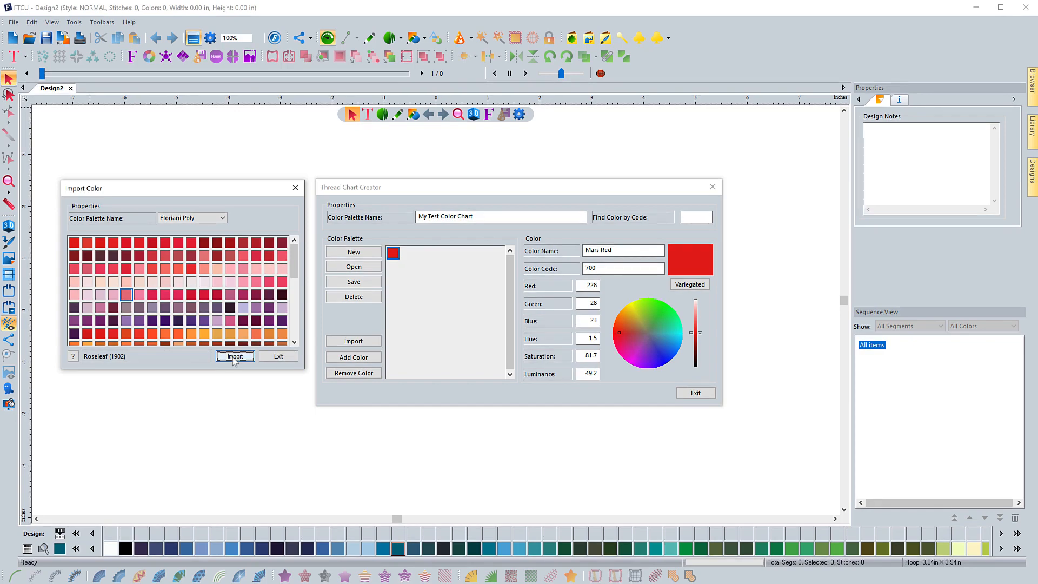
pyautogui.click(235, 356)
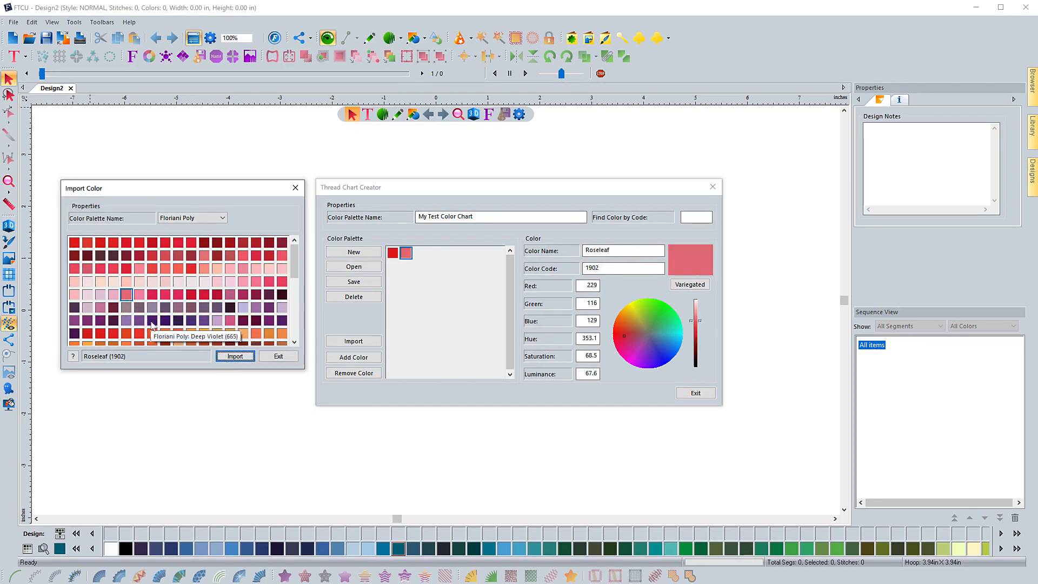
pyautogui.click(152, 320)
pyautogui.click(235, 356)
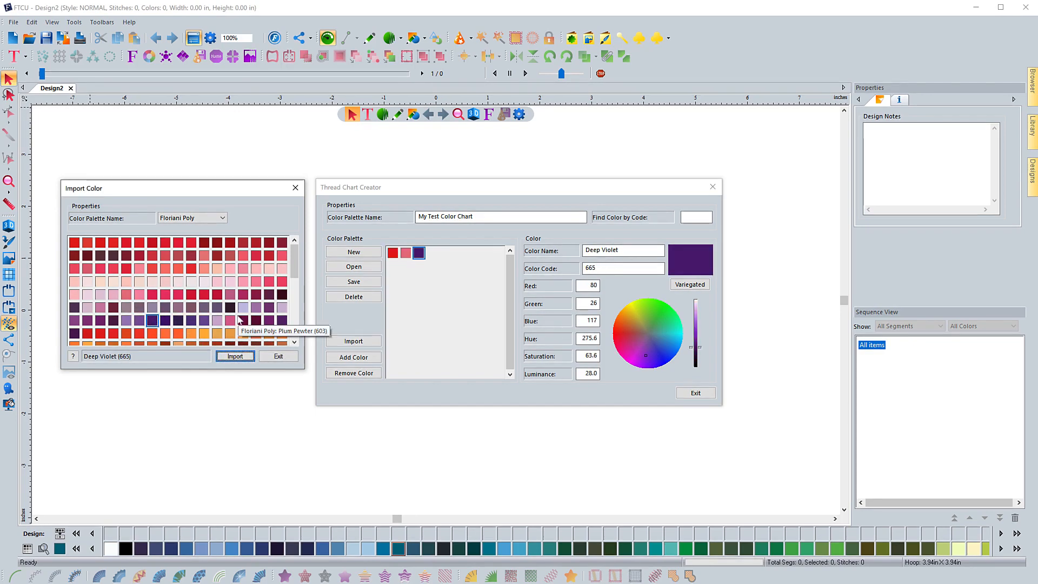
# Import the Floriani Poly color Bijol (526) into the chart
pyautogui.scroll(-1, 232, 341)
pyautogui.click(177, 323)
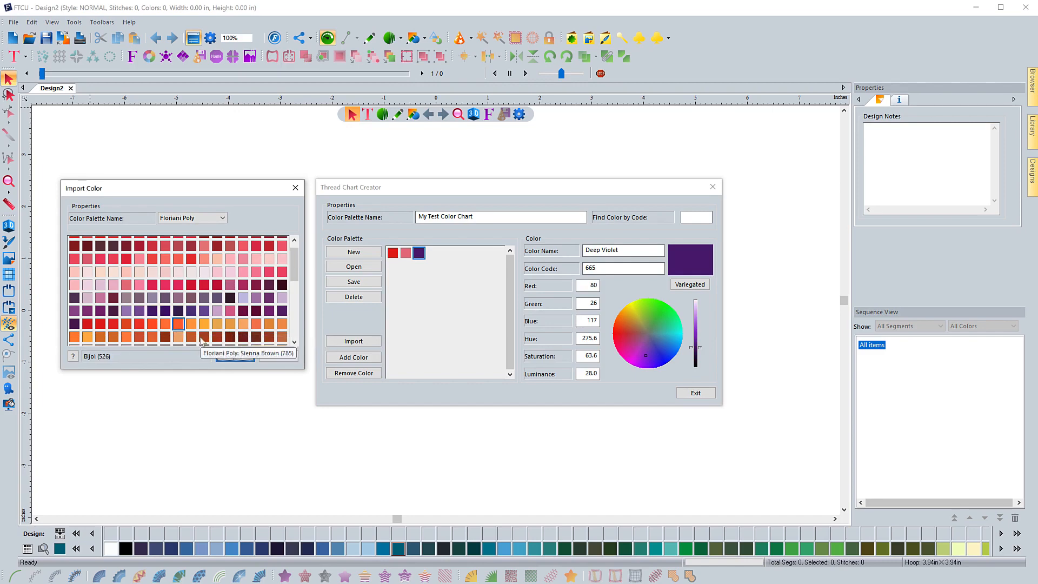
pyautogui.click(235, 356)
# Import the Floriani Poly colors Antique Bronze (713) and Walnut Taffy (562) into the chart
pyautogui.scroll(-2, 197, 319)
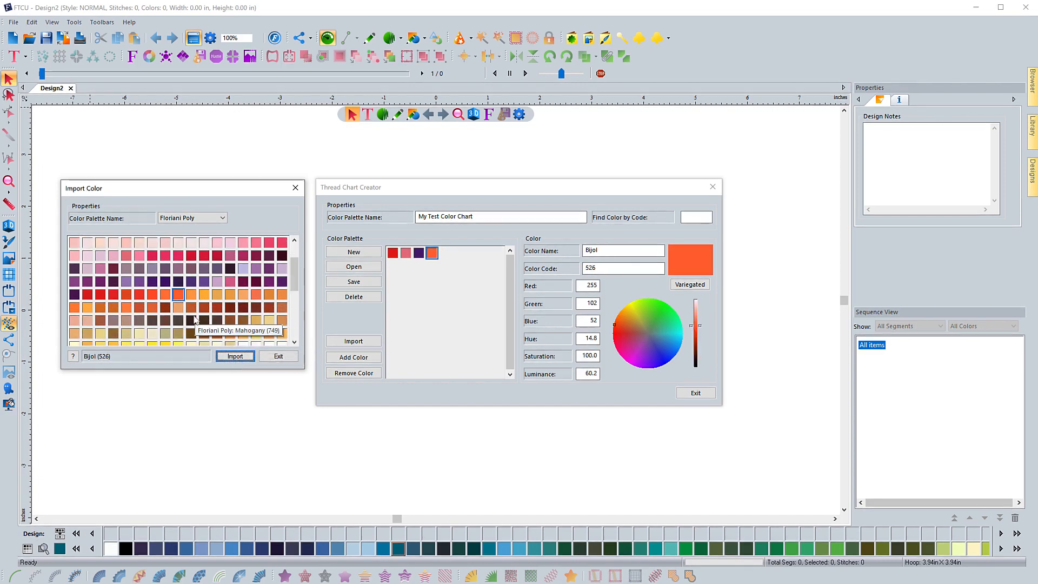
pyautogui.scroll(-1, 184, 314)
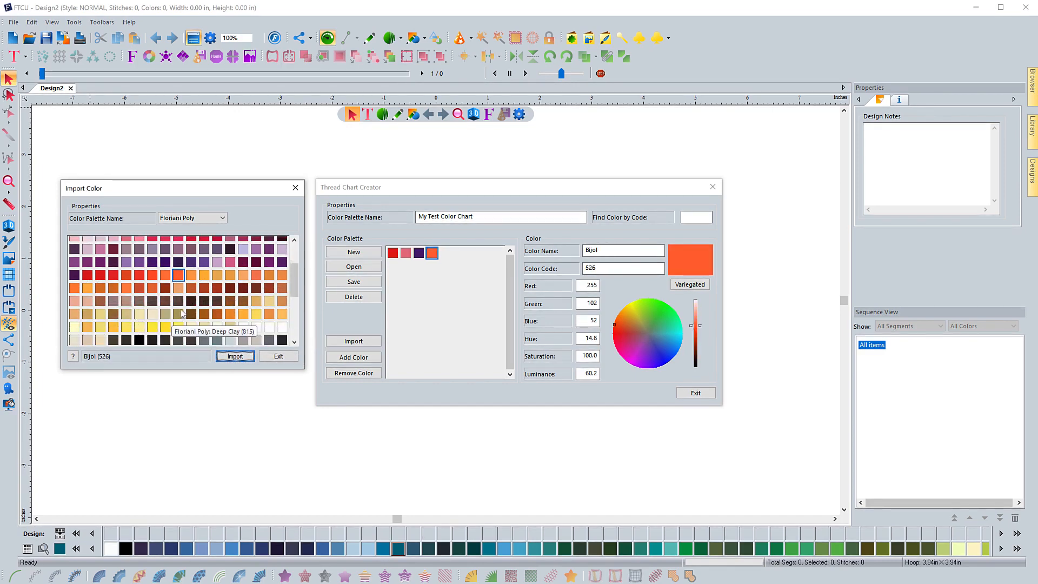
pyautogui.click(165, 287)
pyautogui.click(231, 357)
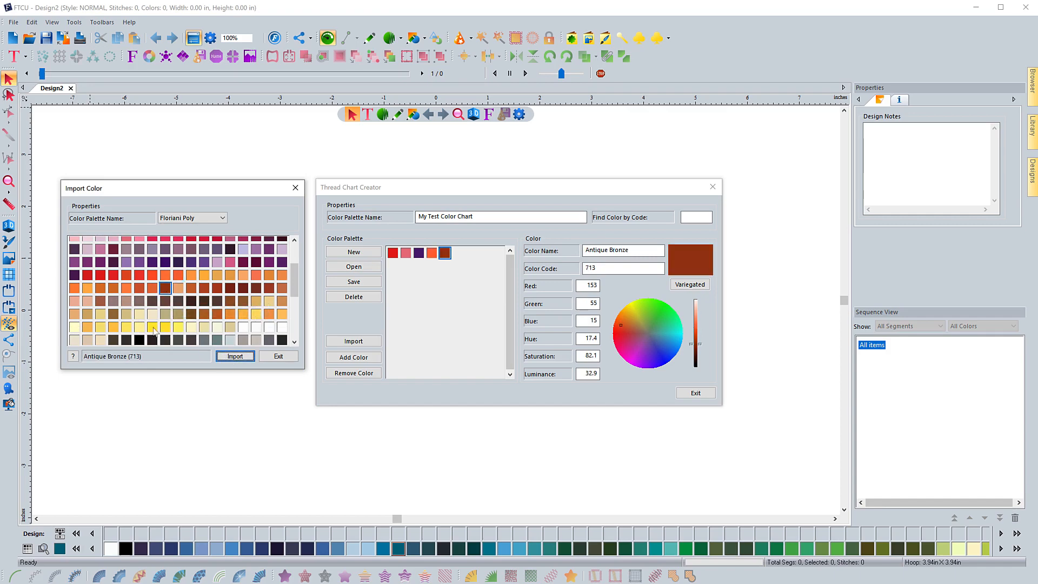
pyautogui.click(230, 317)
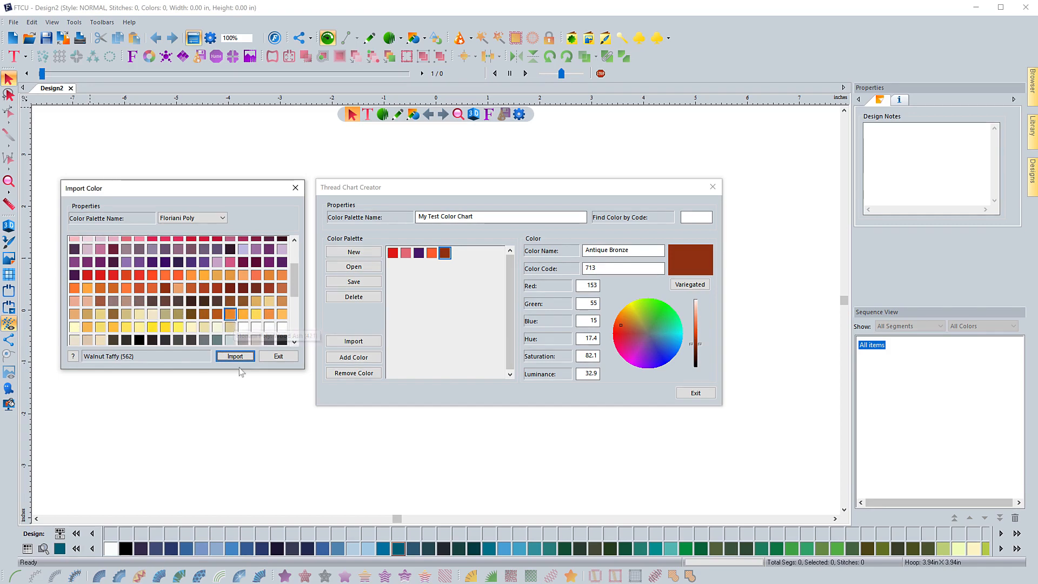
pyautogui.click(236, 357)
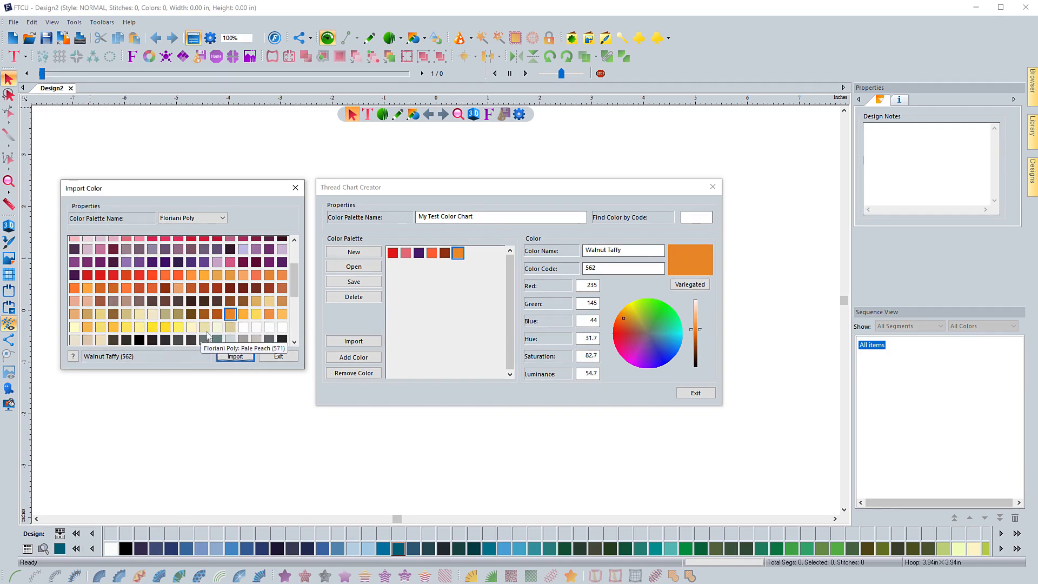
# Import the Floriani Poly colors Pure White (800), Cockatoo (542) and Black (900) into the chart
pyautogui.click(243, 328)
pyautogui.click(235, 356)
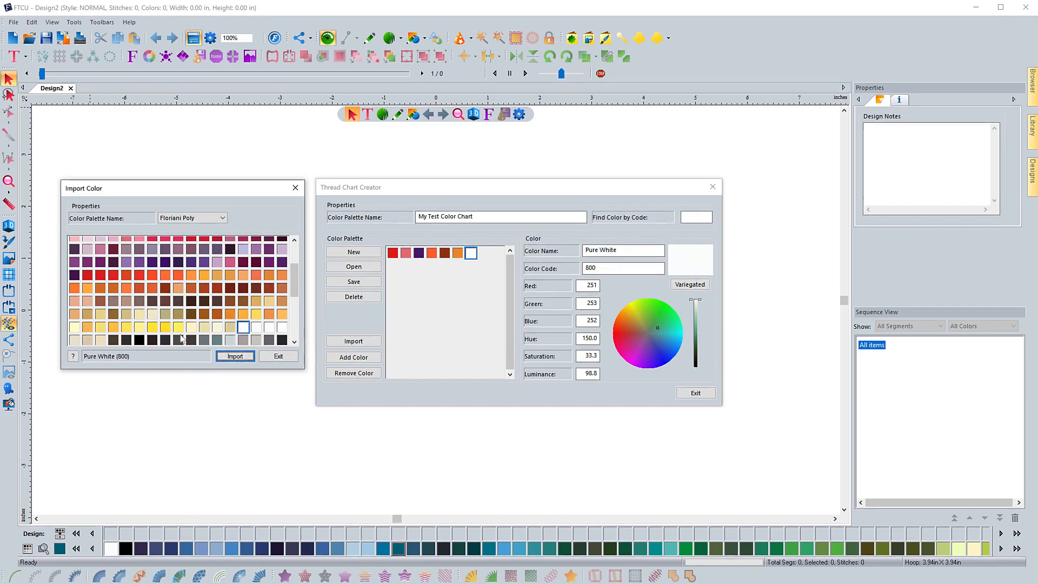
pyautogui.click(178, 328)
pyautogui.click(234, 356)
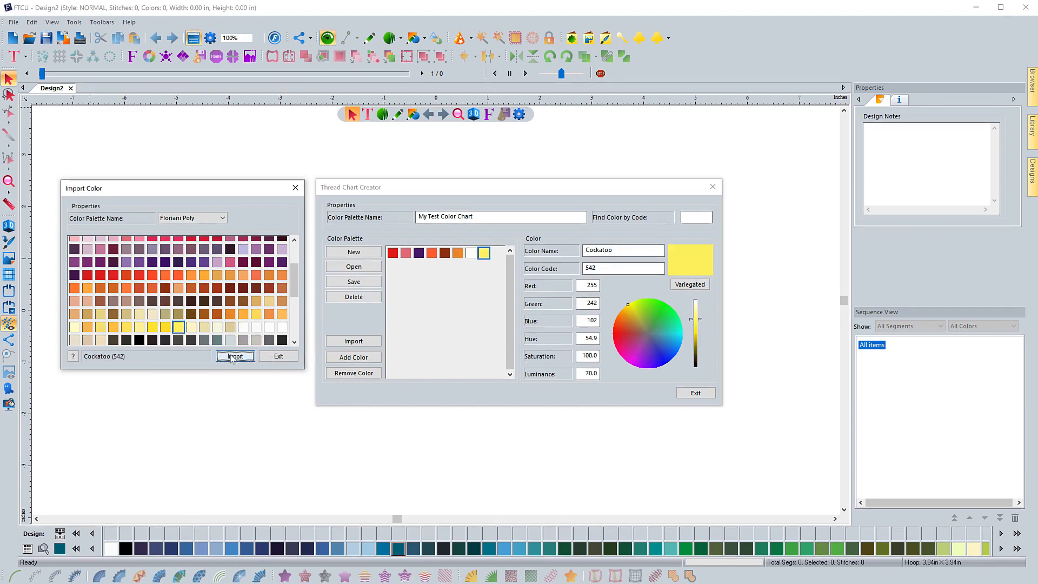
pyautogui.click(139, 340)
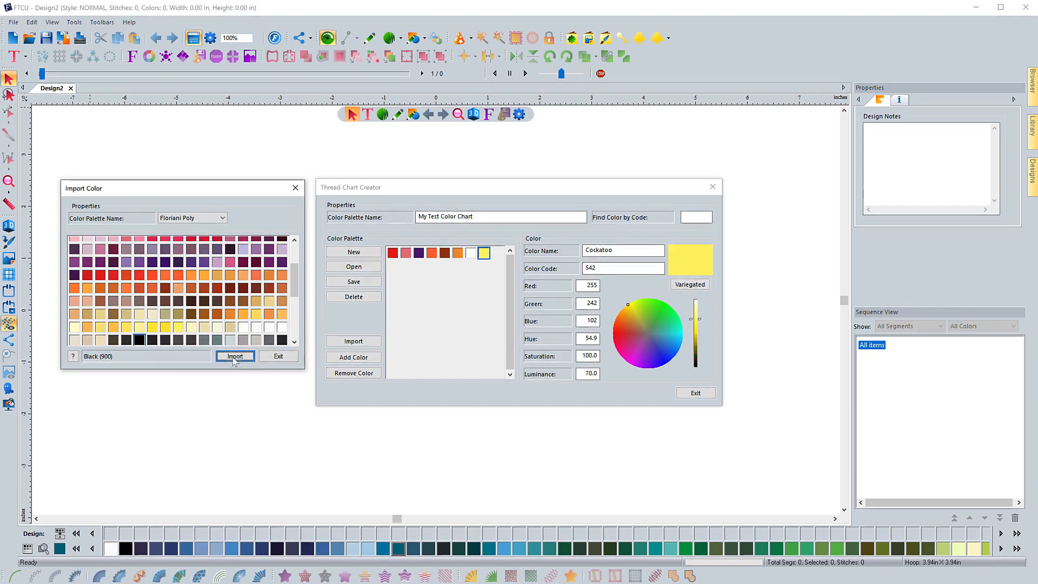
pyautogui.click(235, 357)
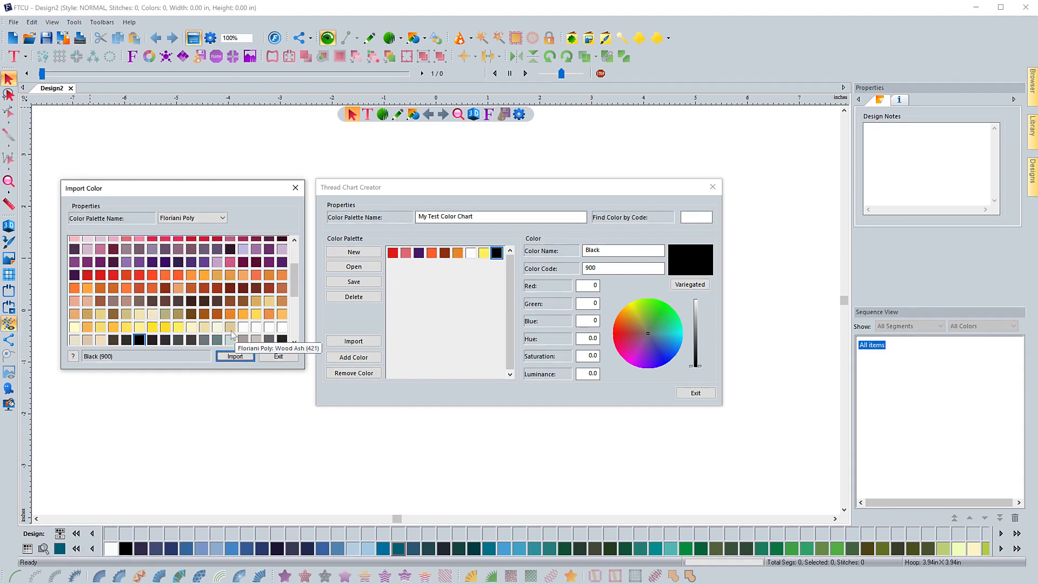
# Import the Floriani Poly color Wonder Blue (3657) into the chart
pyautogui.scroll(-6, 232, 336)
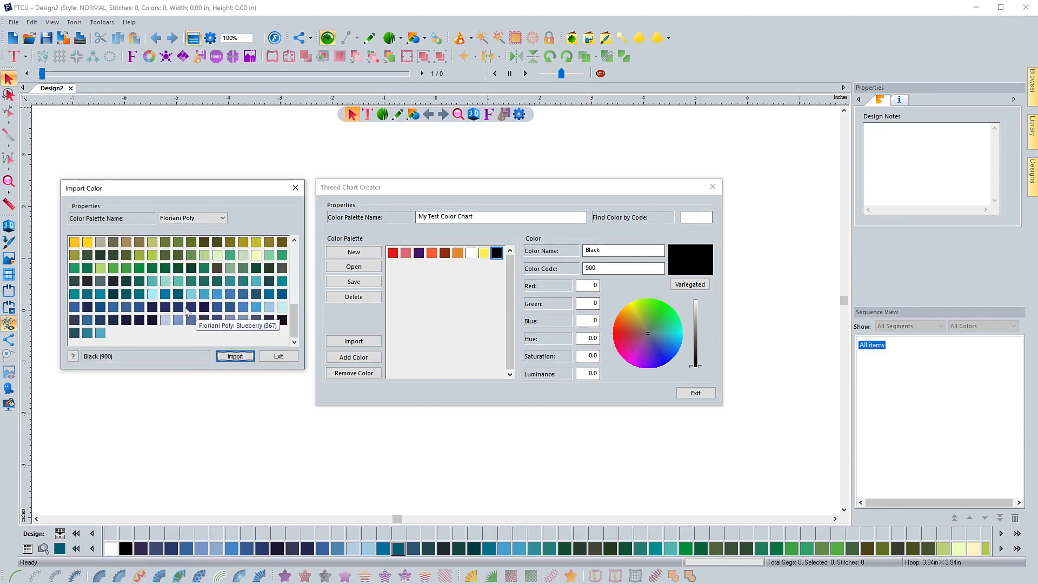
pyautogui.click(128, 309)
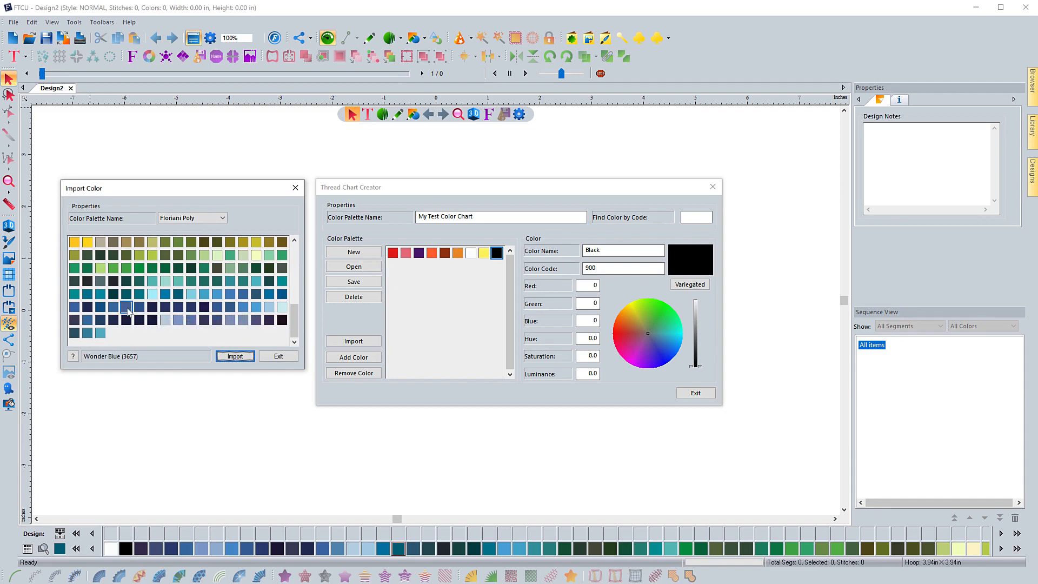
pyautogui.click(237, 356)
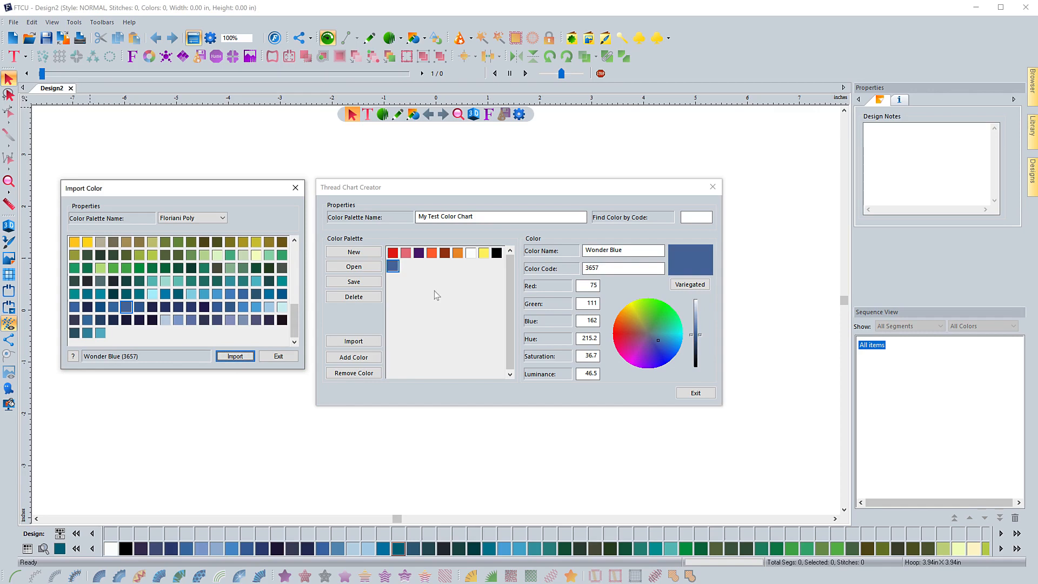
# Switch the import source to the Isacord Polyester palette and import Lime Green (6051) and Turquoise (5005)
pyautogui.click(221, 218)
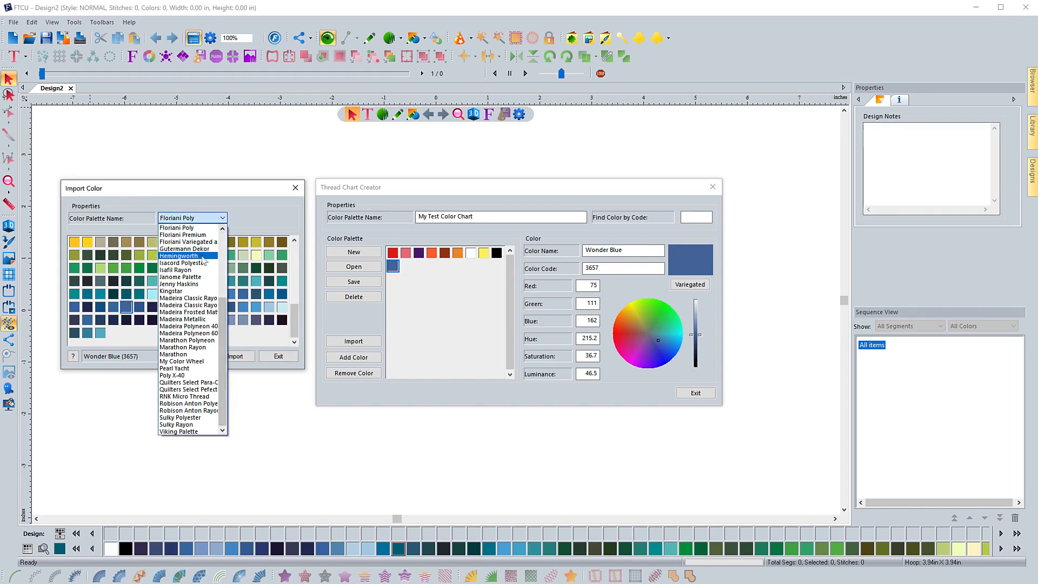
pyautogui.click(198, 263)
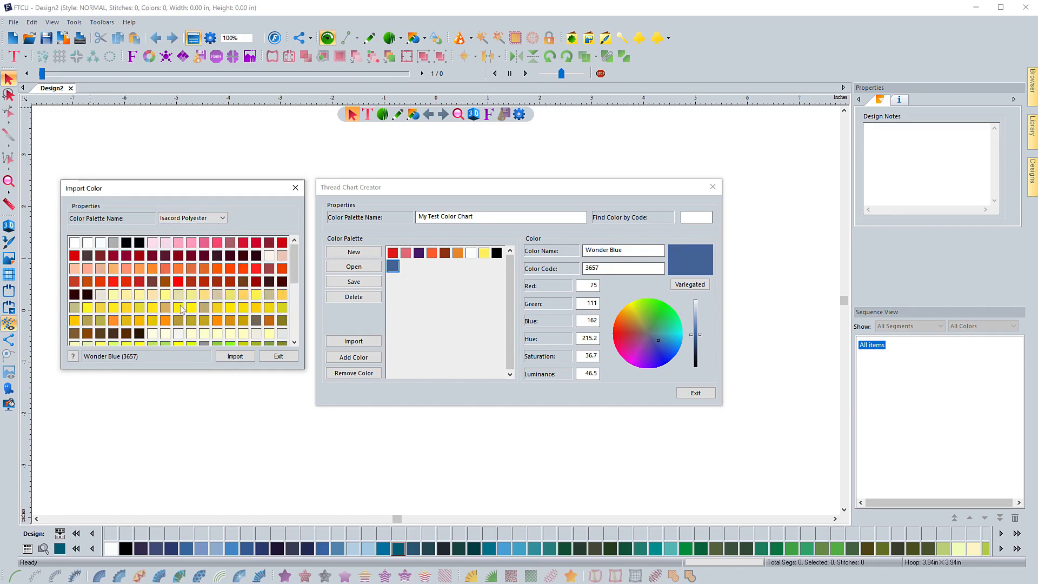
pyautogui.scroll(-3, 141, 324)
pyautogui.click(139, 321)
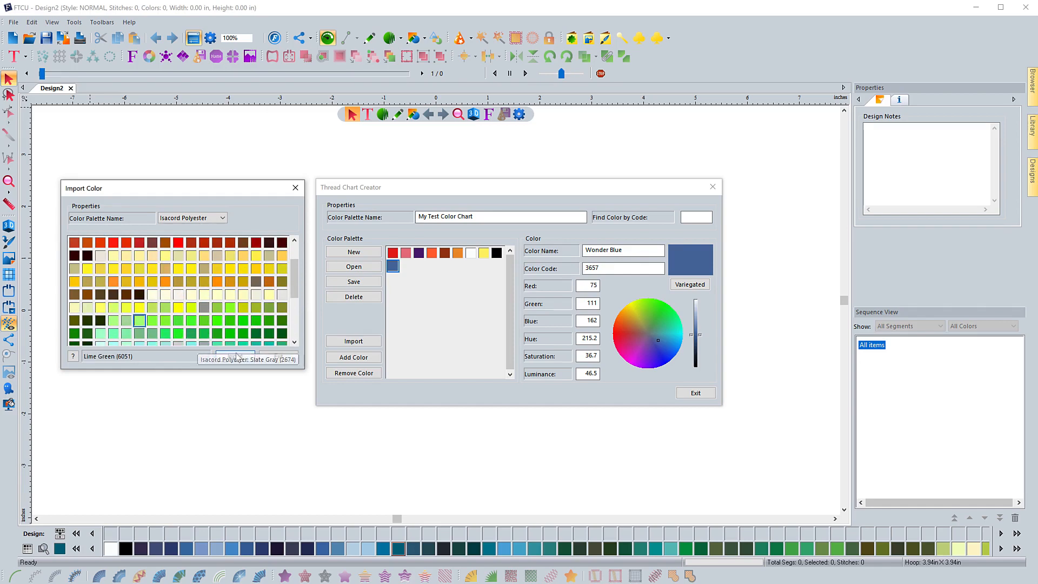
pyautogui.click(235, 356)
pyautogui.click(191, 335)
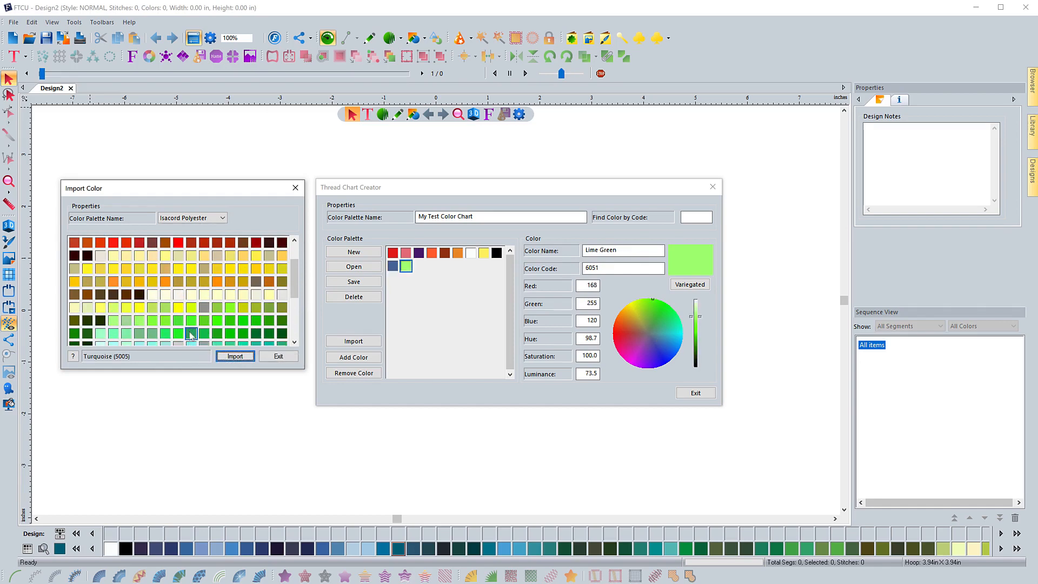
pyautogui.click(236, 356)
# Import the Isacord Polyester colors Dark Teal (5233) and Horizon Pink (2521) into the chart
pyautogui.scroll(-3, 195, 314)
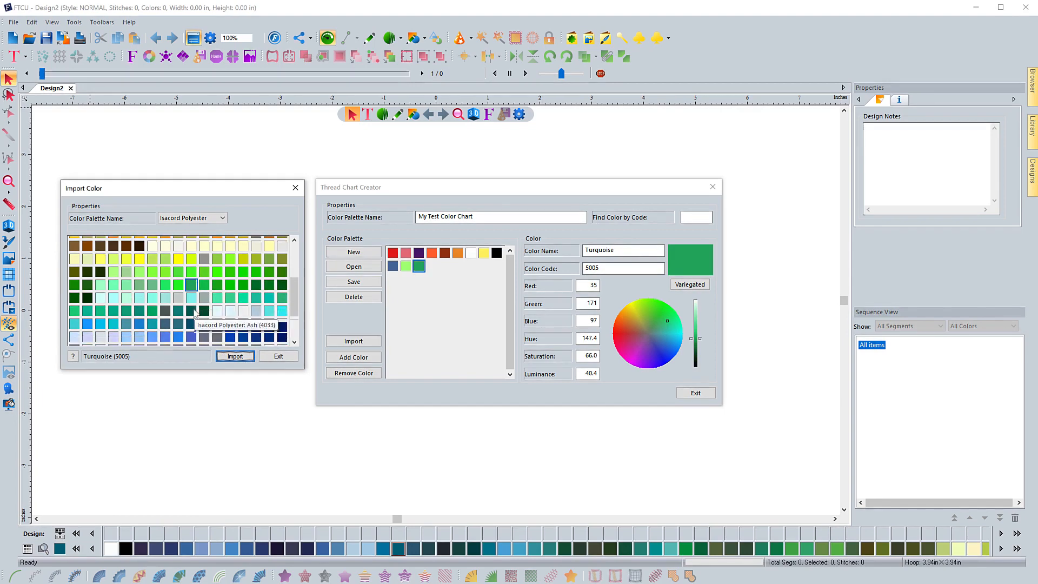
pyautogui.scroll(-3, 195, 313)
pyautogui.click(152, 281)
pyautogui.click(234, 356)
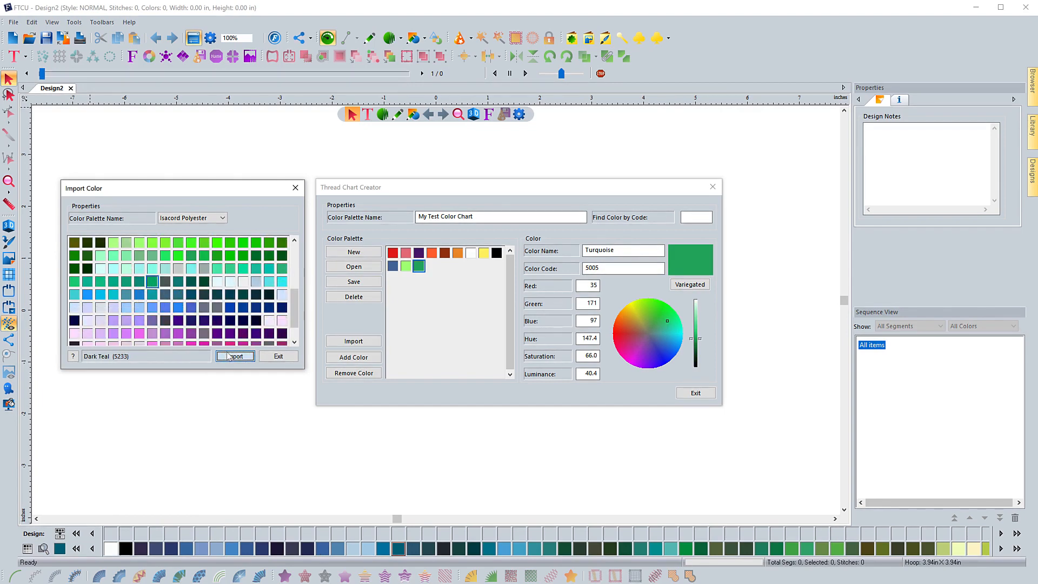
pyautogui.scroll(-2, 207, 326)
pyautogui.click(204, 320)
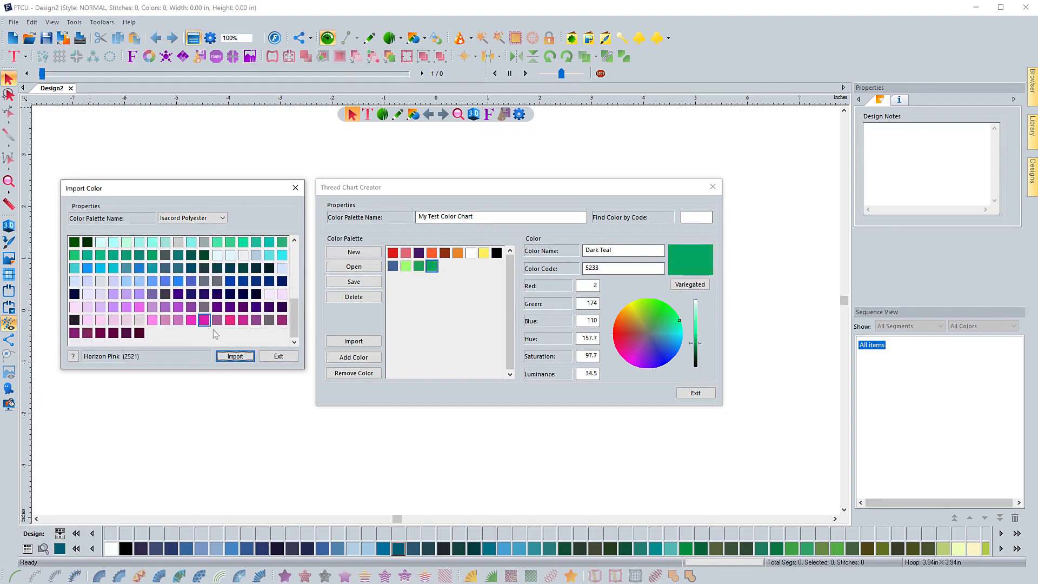
pyautogui.click(235, 356)
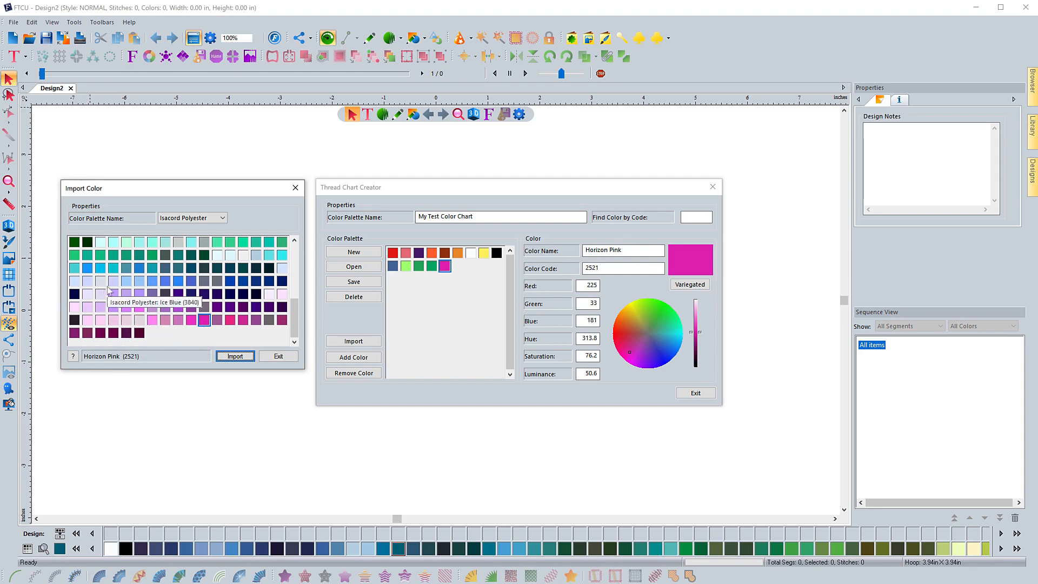
# Import the Isacord Polyester colors Cranberry (2011), Toast (1115) and Desert Cactus (0853) into the chart
pyautogui.scroll(5, 109, 294)
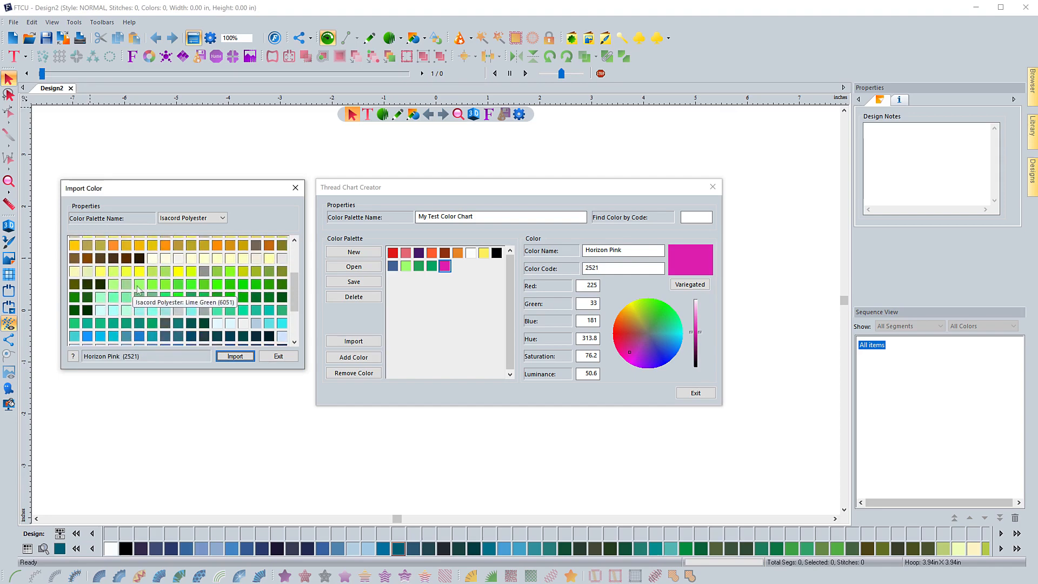
pyautogui.scroll(6, 135, 295)
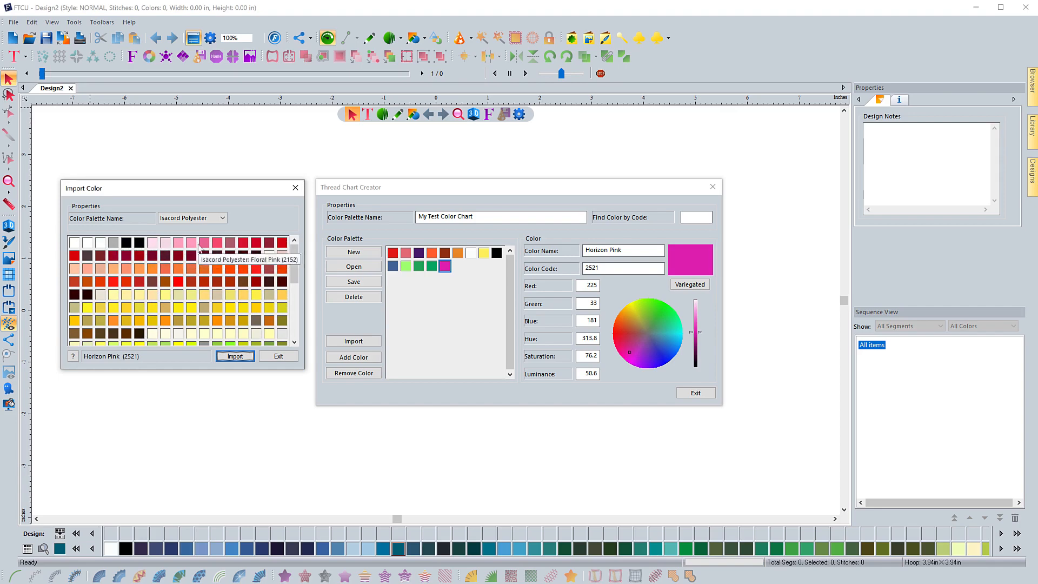
pyautogui.click(269, 242)
pyautogui.click(248, 356)
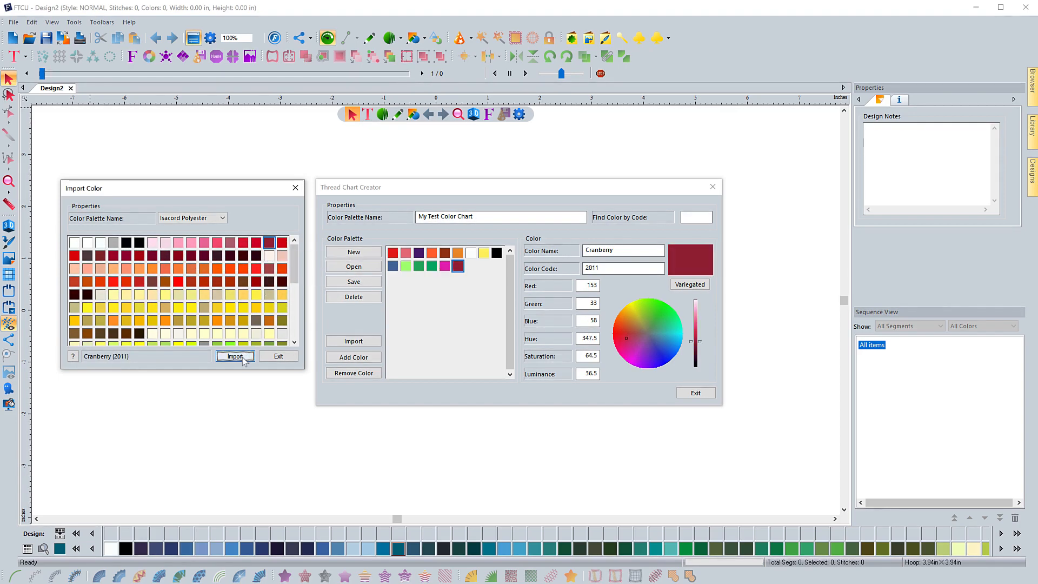
pyautogui.click(268, 321)
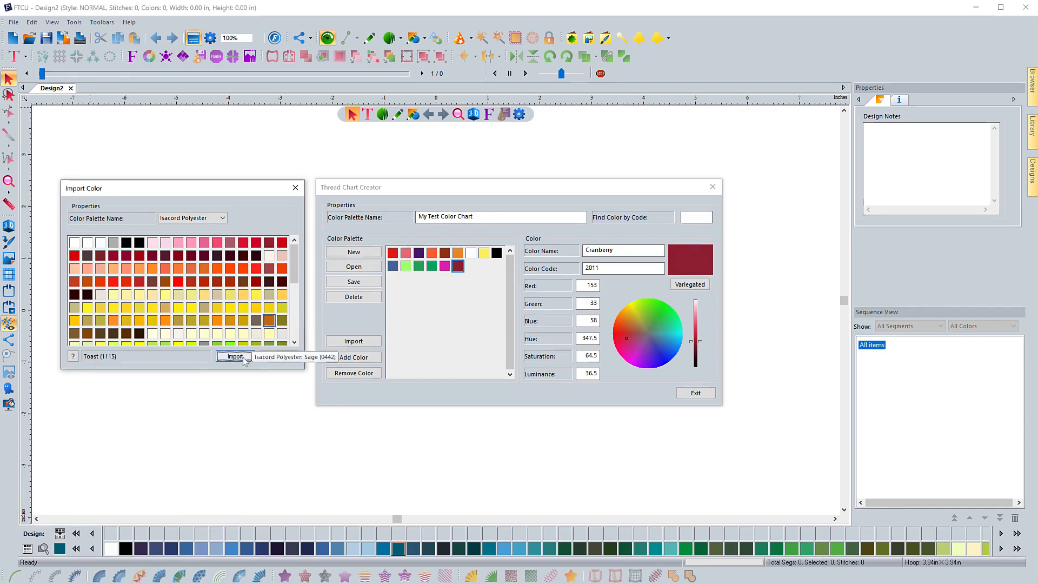
pyautogui.click(235, 356)
pyautogui.click(282, 320)
pyautogui.click(235, 356)
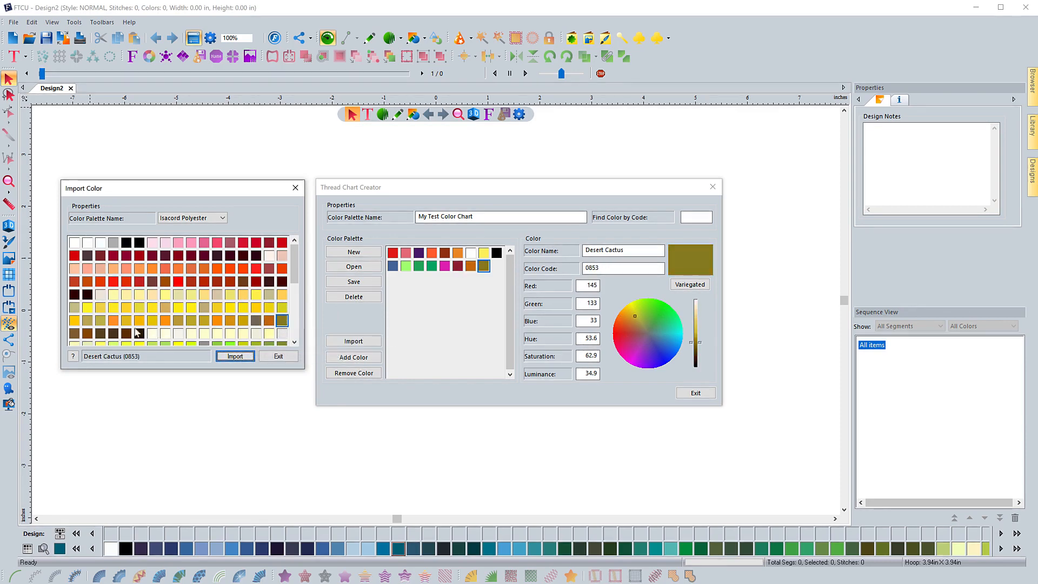
# Import the Isacord Polyester colors Date (0933) and Light Maize (0870) into the chart
pyautogui.click(126, 333)
pyautogui.click(240, 360)
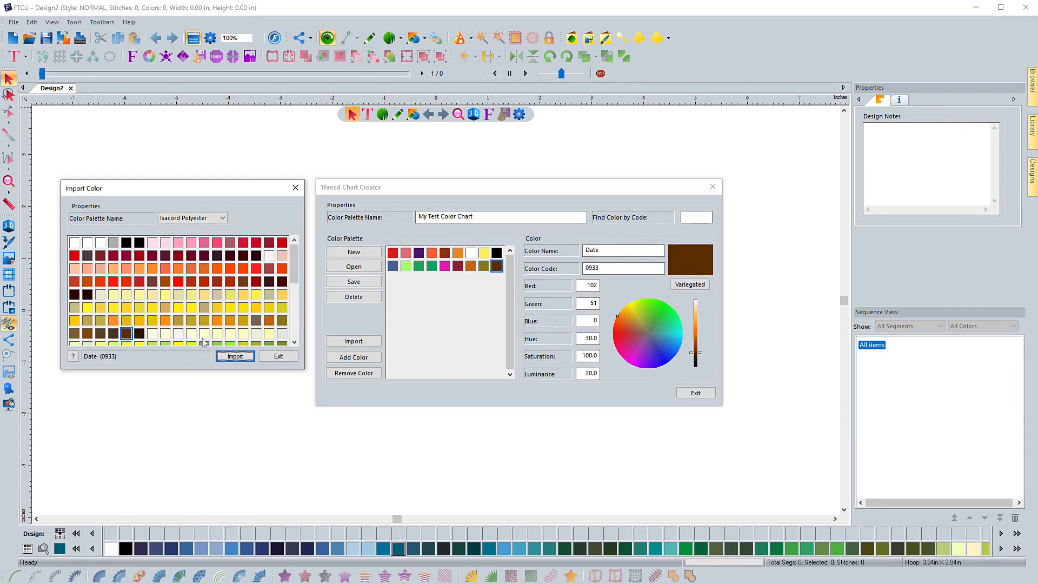
pyautogui.click(204, 333)
pyautogui.click(235, 358)
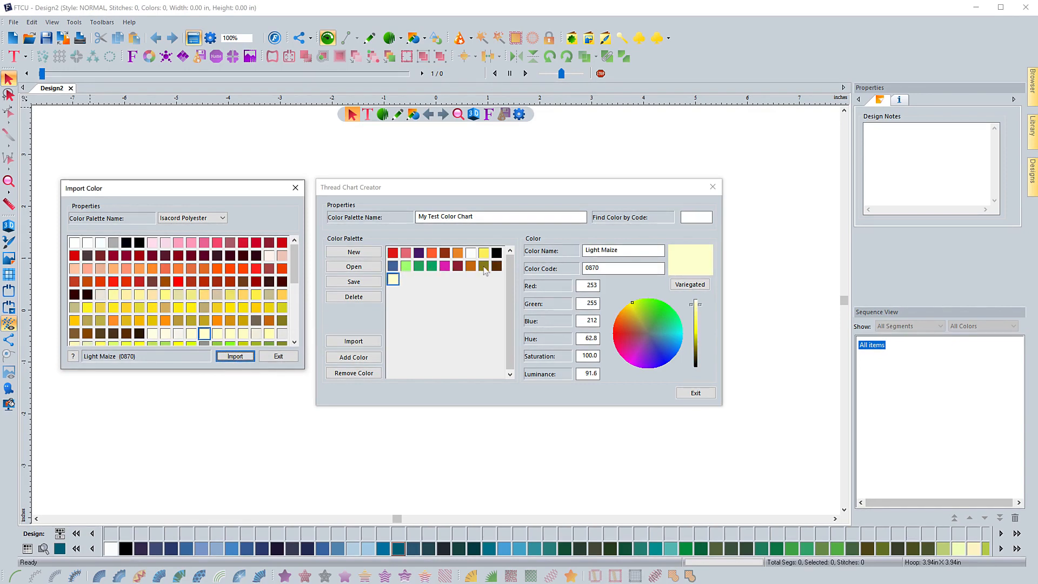
# Import the Isacord Polyester color Rockport Blue (3820) and close the Import Color dialog
pyautogui.scroll(-2, 208, 333)
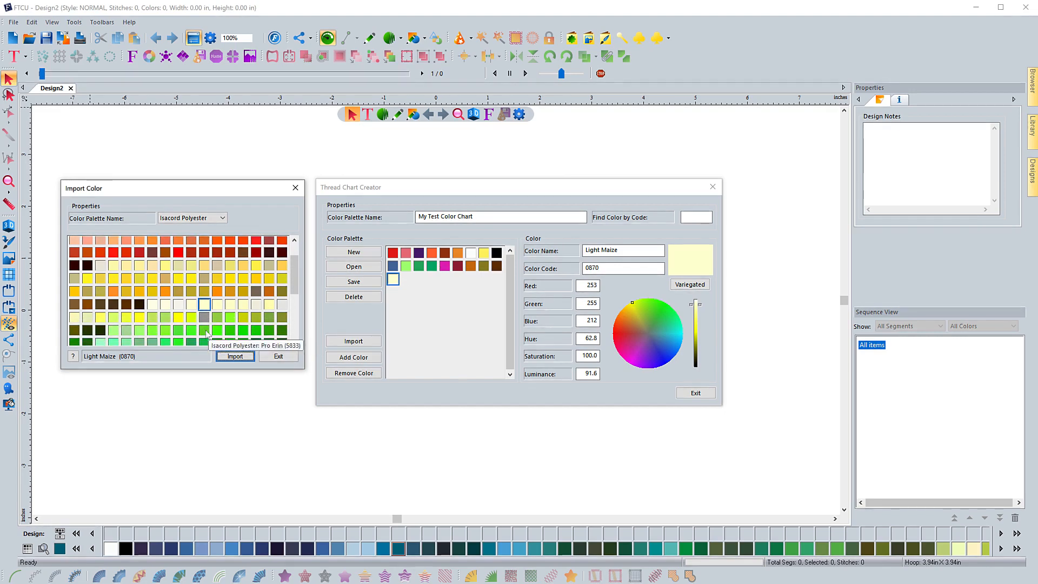
pyautogui.scroll(-6, 207, 333)
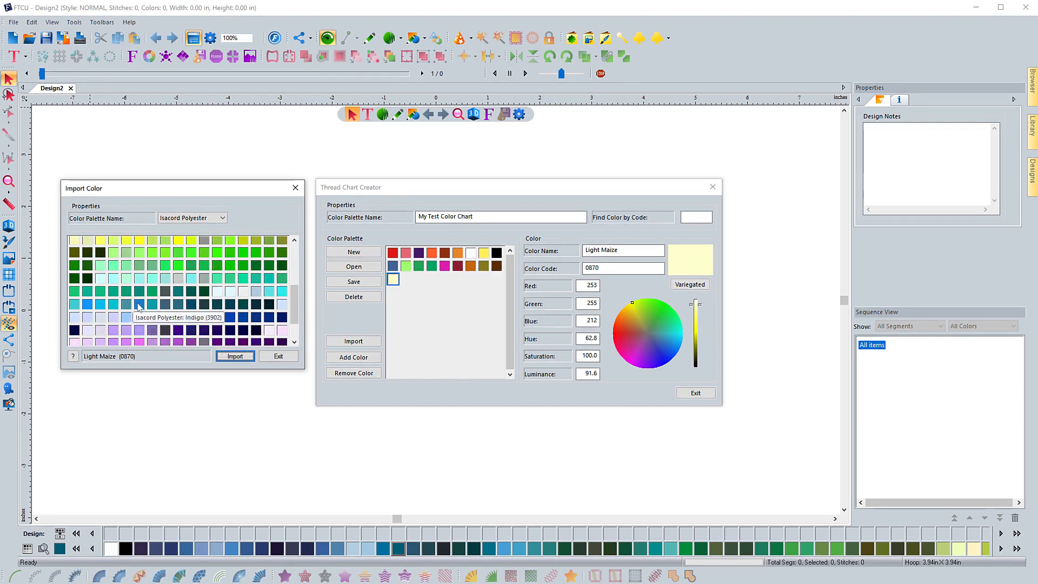
pyautogui.click(126, 316)
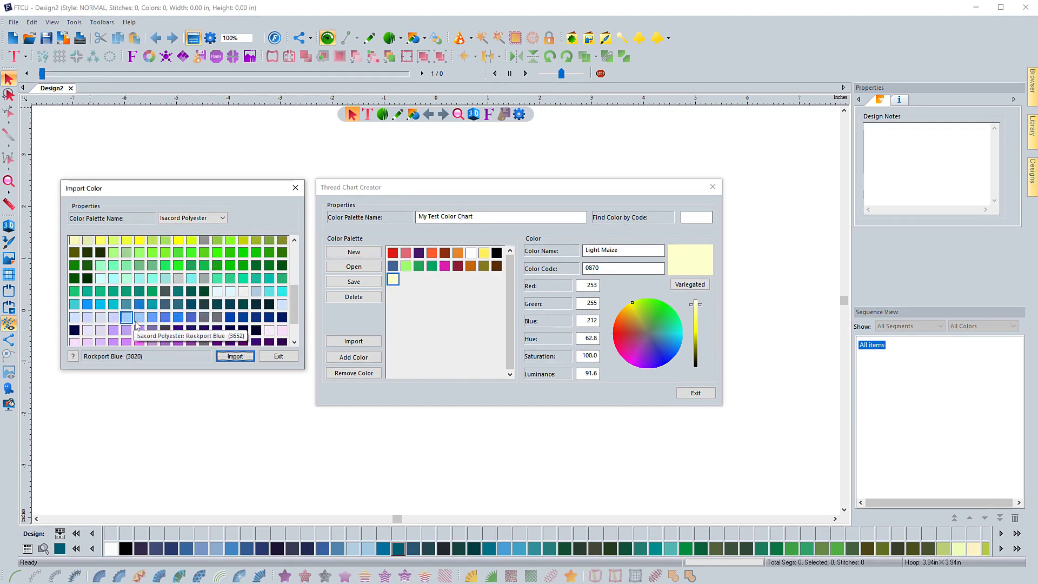
pyautogui.click(227, 357)
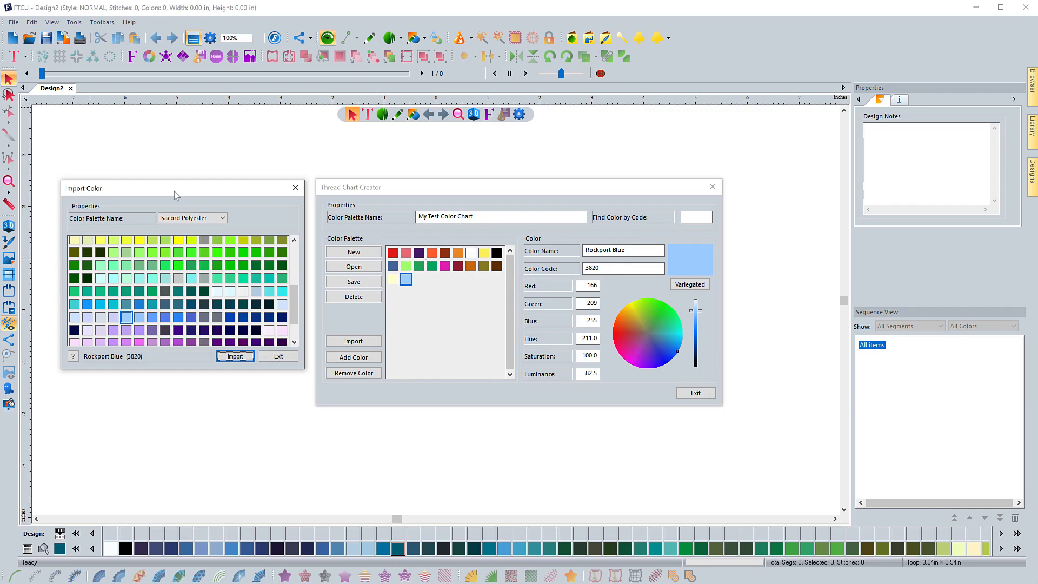
pyautogui.moveTo(183, 190); pyautogui.dragTo(371, 204)
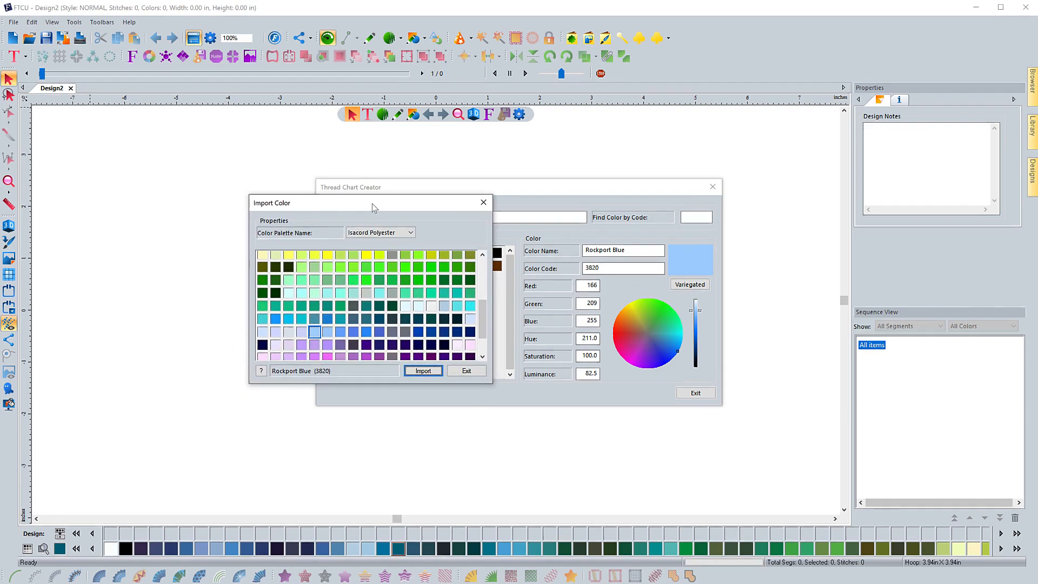
pyautogui.click(465, 373)
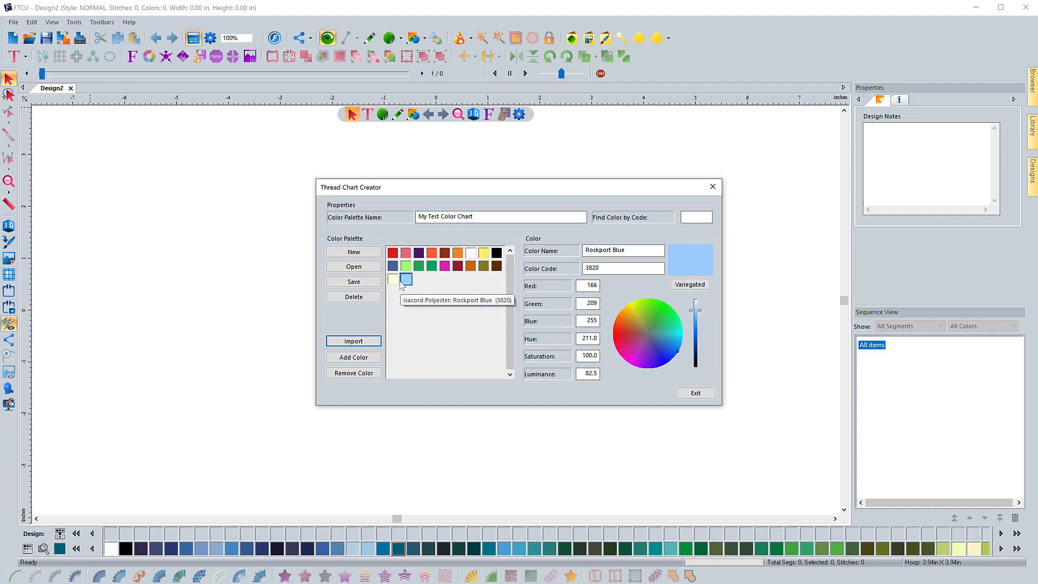
# Add a new custom color to the chart, named Pink with color code 101
pyautogui.click(347, 360)
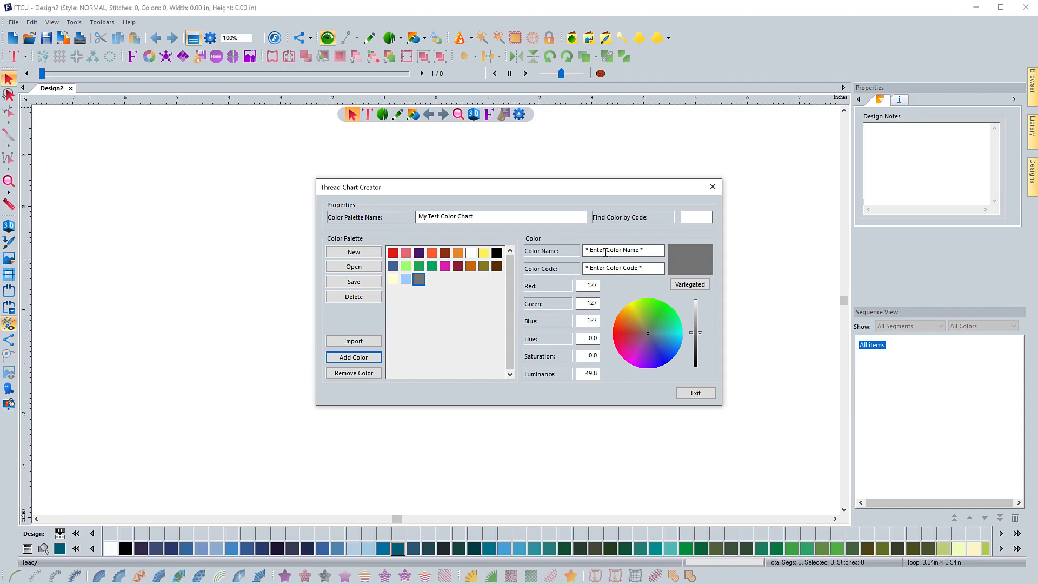
pyautogui.moveTo(645, 251); pyautogui.dragTo(571, 252)
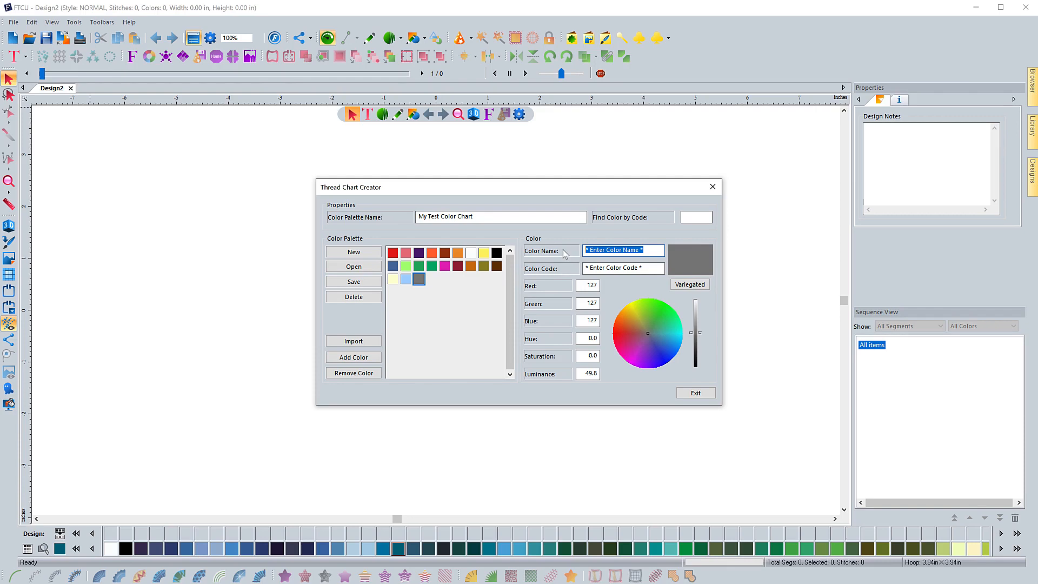
pyautogui.write('Pink')
pyautogui.moveTo(651, 266); pyautogui.dragTo(581, 270)
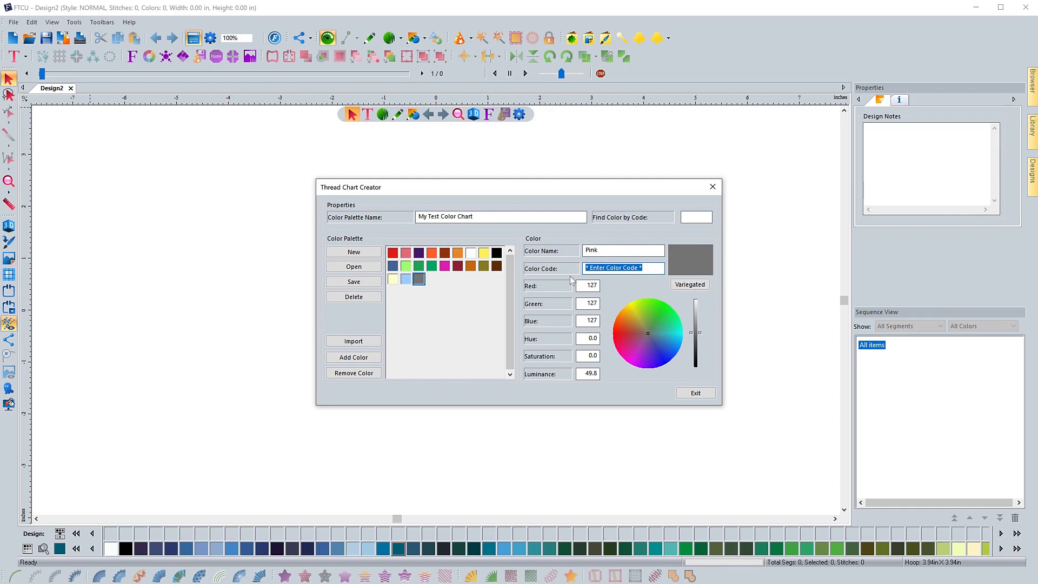
pyautogui.write('101')
# Set the Pink color's RGB values to red 246, green 159 and blue 247
pyautogui.doubleClick(580, 285)
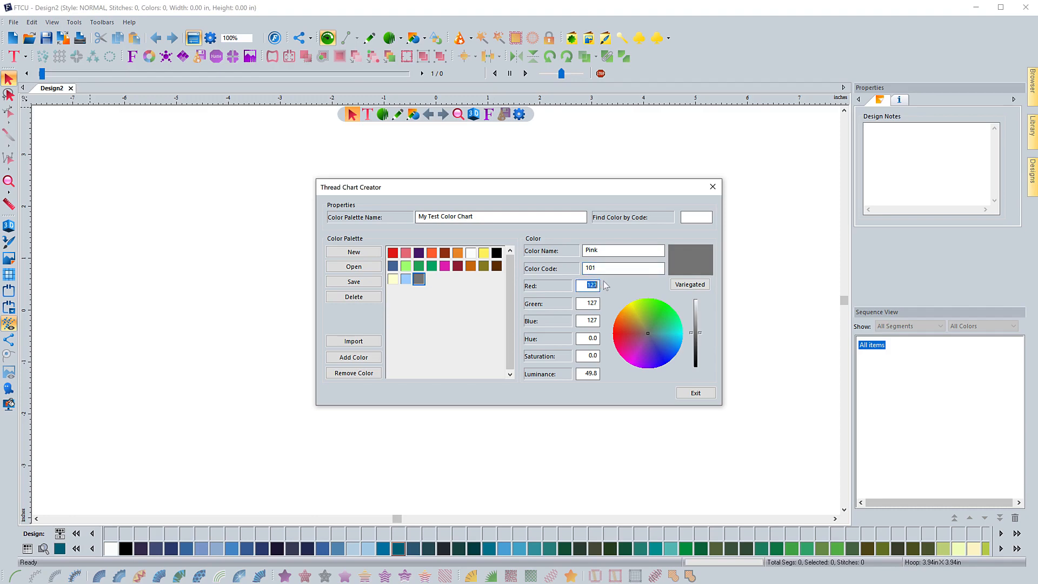
pyautogui.write('246')
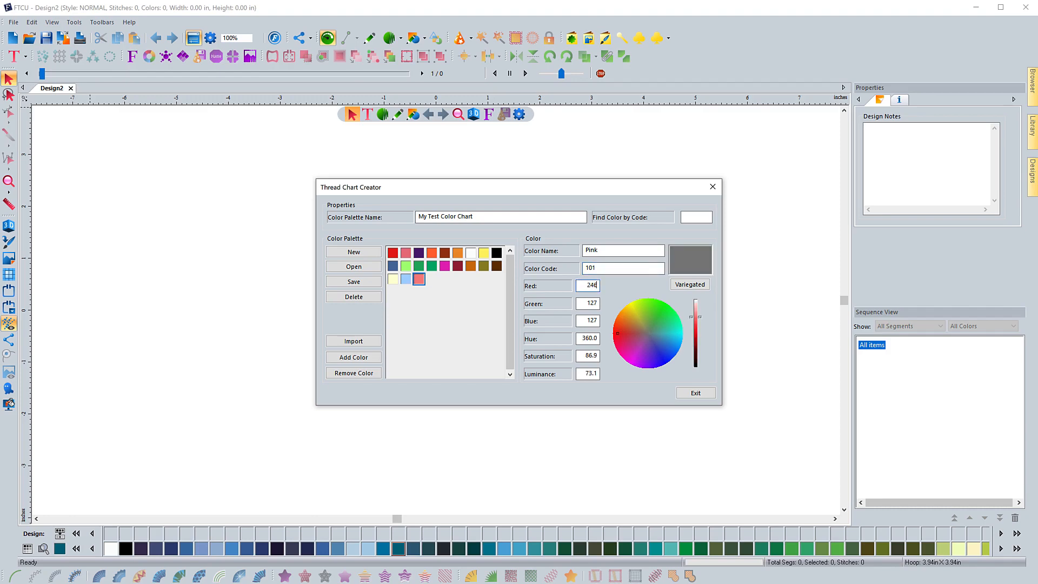
pyautogui.press('Tab')
pyautogui.write('159')
pyautogui.press('Tab')
pyautogui.write('247')
# Set the Pink color's hue to 298.9, saturation to 86.1 and luminance to 79.8
pyautogui.press('Tab')
pyautogui.write('298')
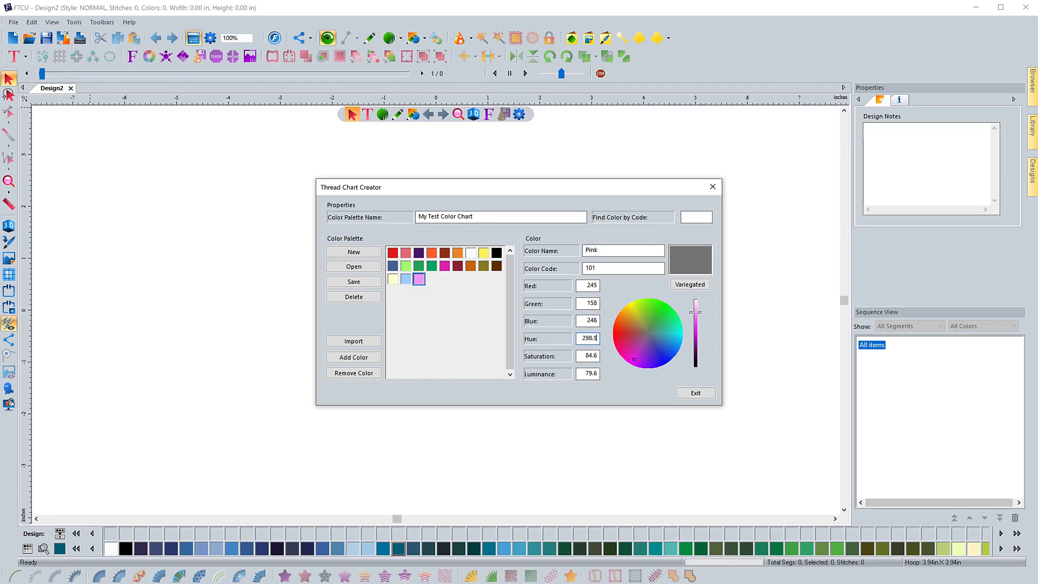
pyautogui.press('Tab')
pyautogui.write('86.1')
pyautogui.press('Tab')
pyautogui.write('79.8')
# Save the My Test Color Chart palette and exit the Thread Chart Creator
pyautogui.click(354, 282)
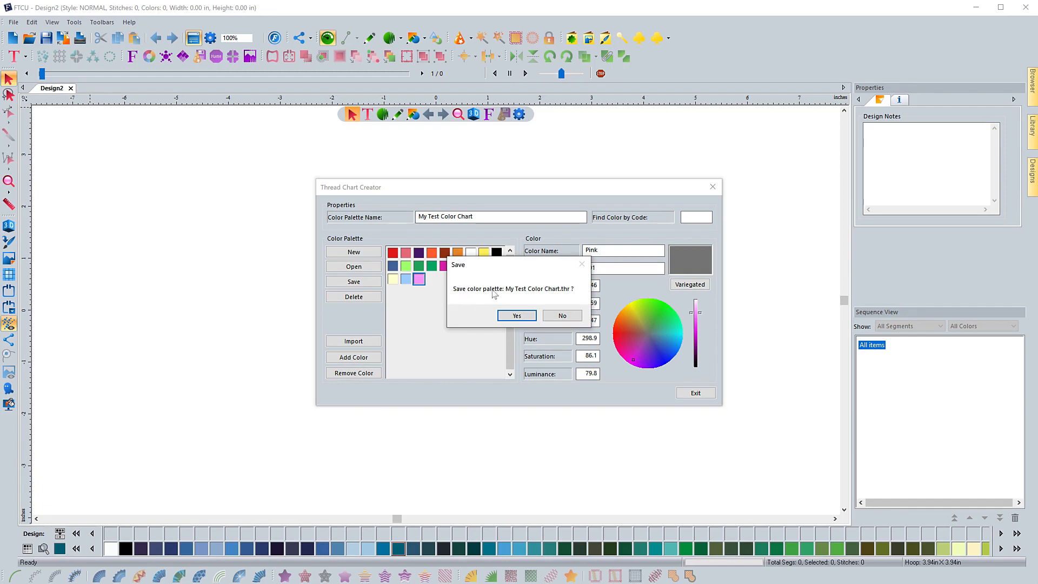
pyautogui.click(516, 315)
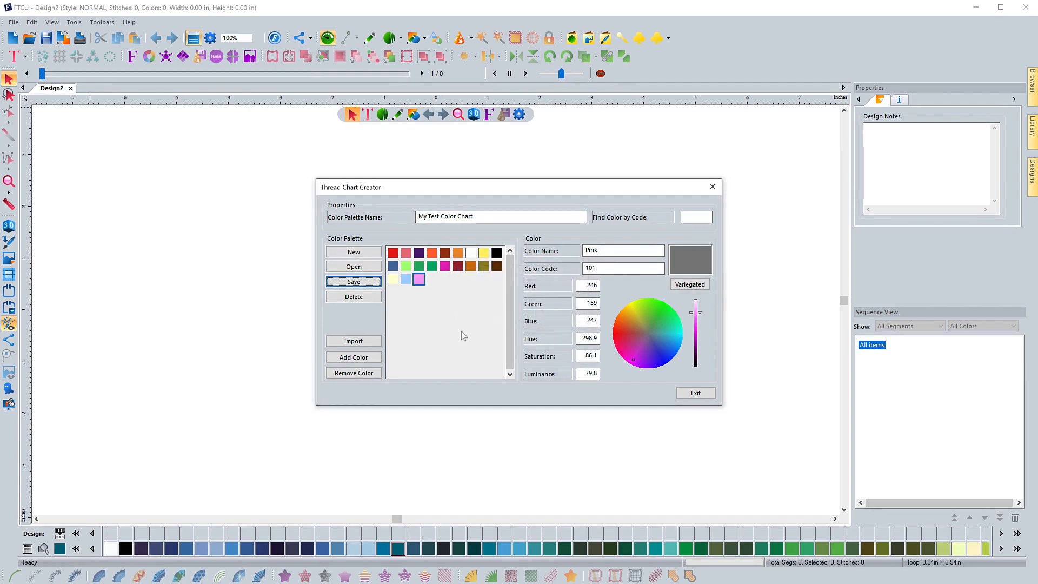
pyautogui.click(689, 393)
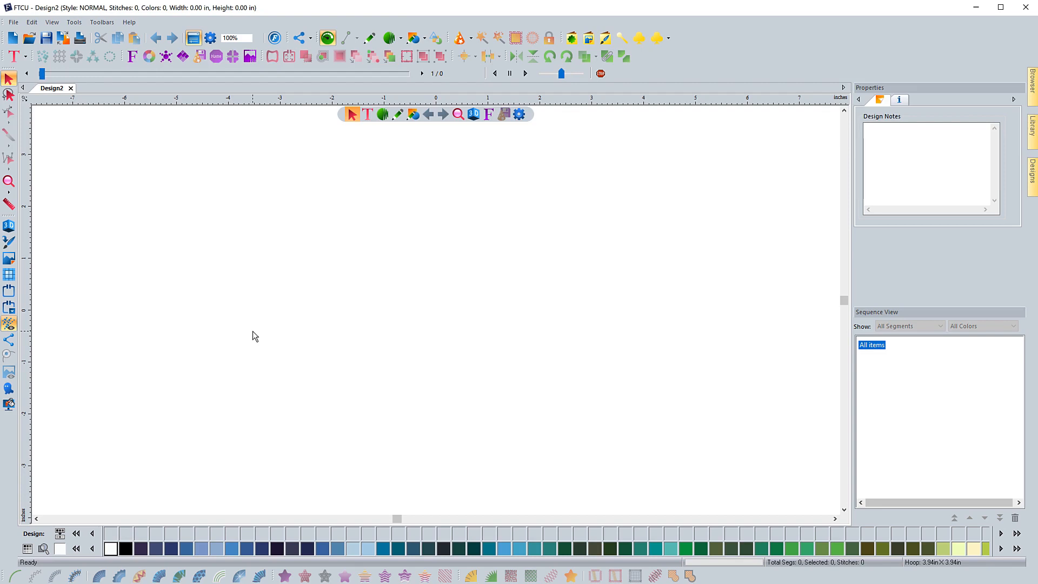
# Switch the active thread chart to My Test Color Chart
pyautogui.click(27, 549)
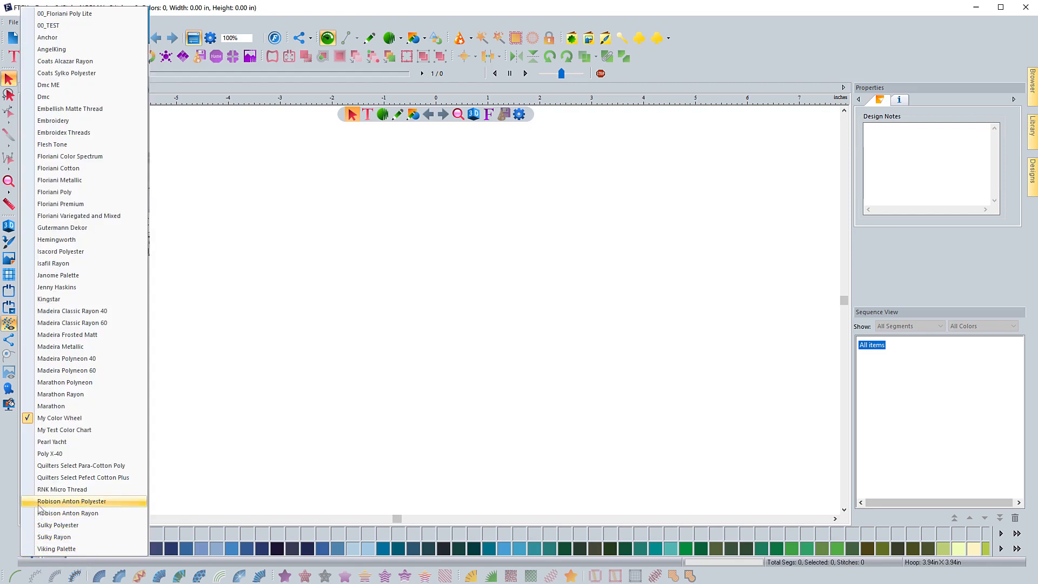
pyautogui.click(67, 432)
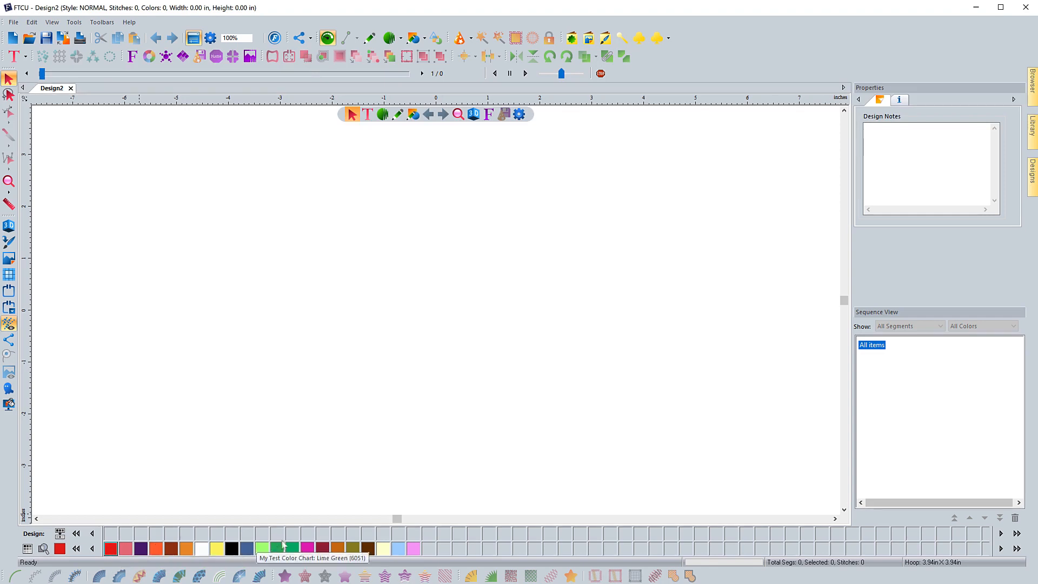
# Set the active thread chart back to My Color Wheel
pyautogui.click(27, 548)
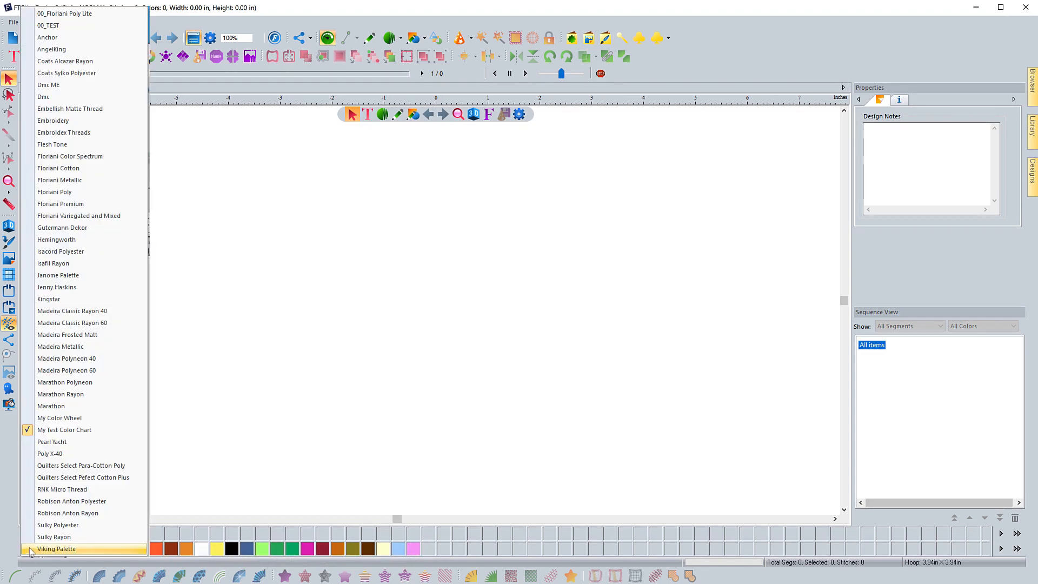
pyautogui.click(52, 419)
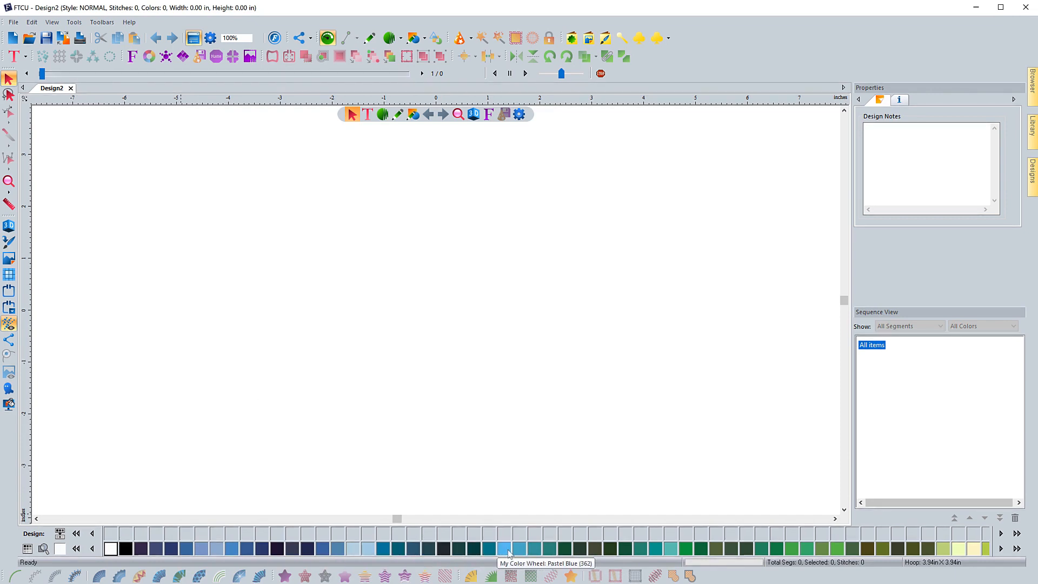
pyautogui.click(281, 403)
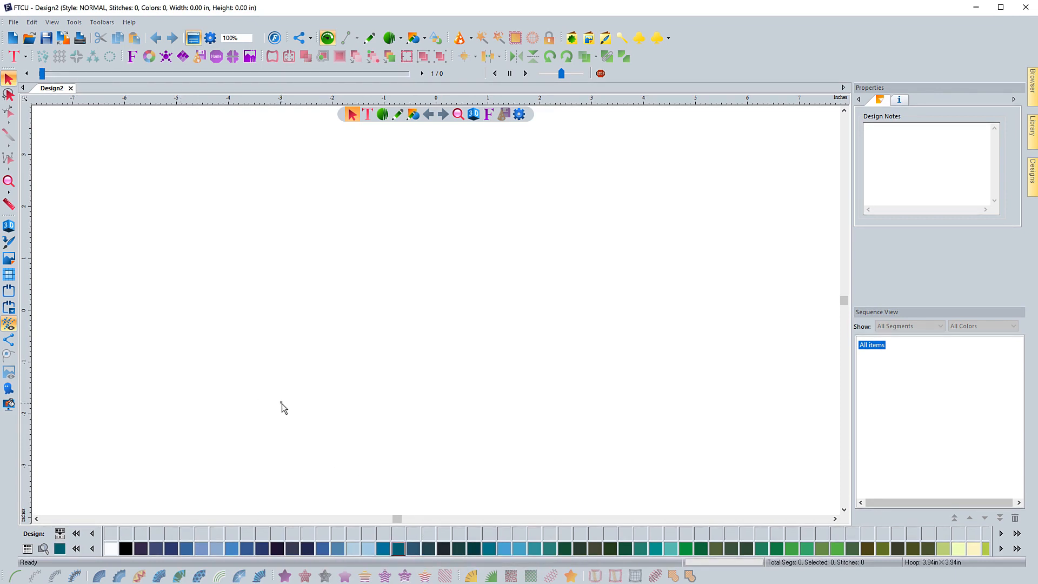